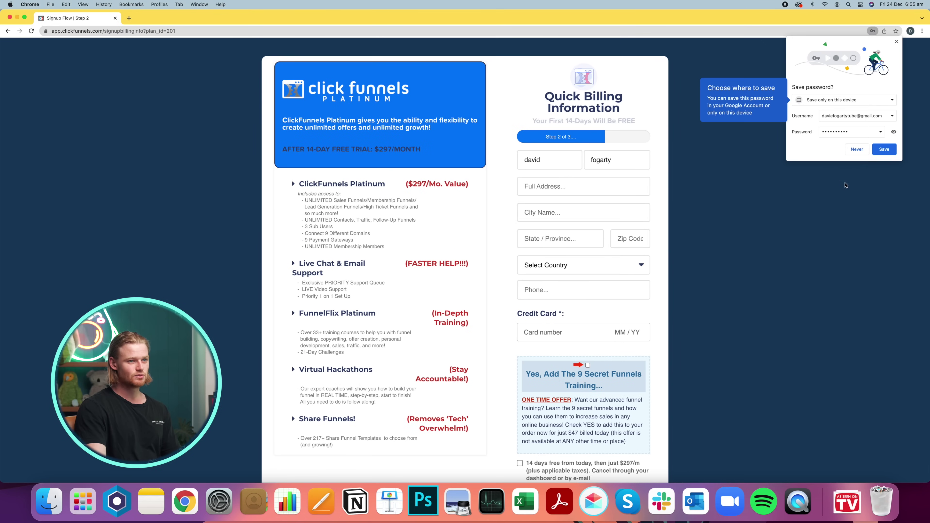
Save the account login in the browser and open the funnels area from the dashboard.
click(884, 149)
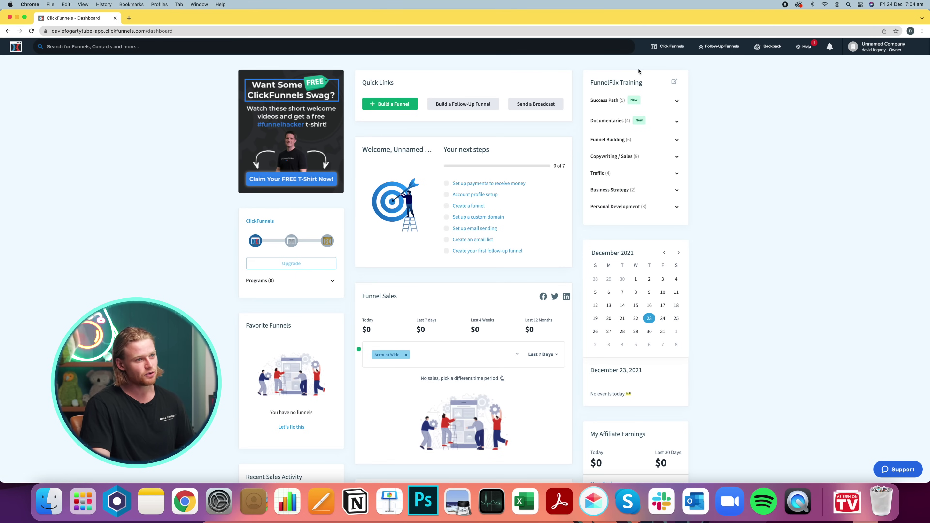
mouse_move(653, 48)
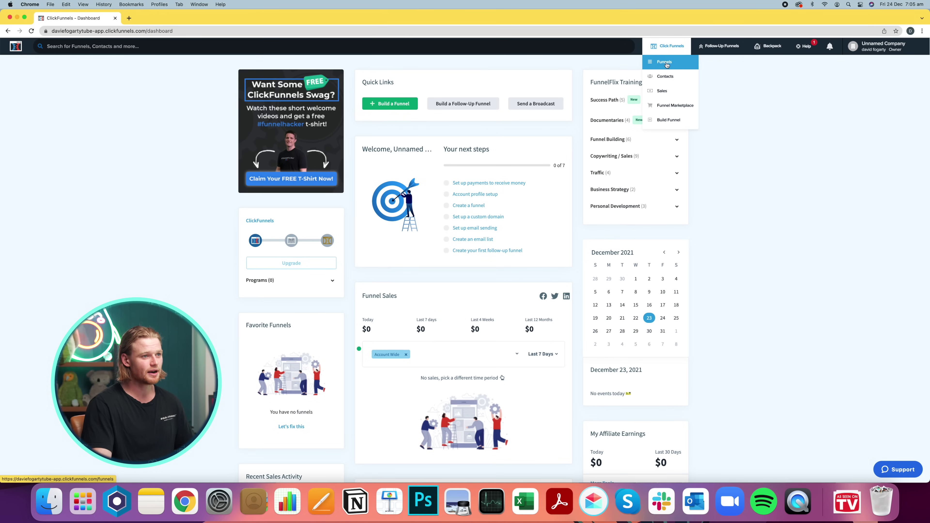
click(669, 64)
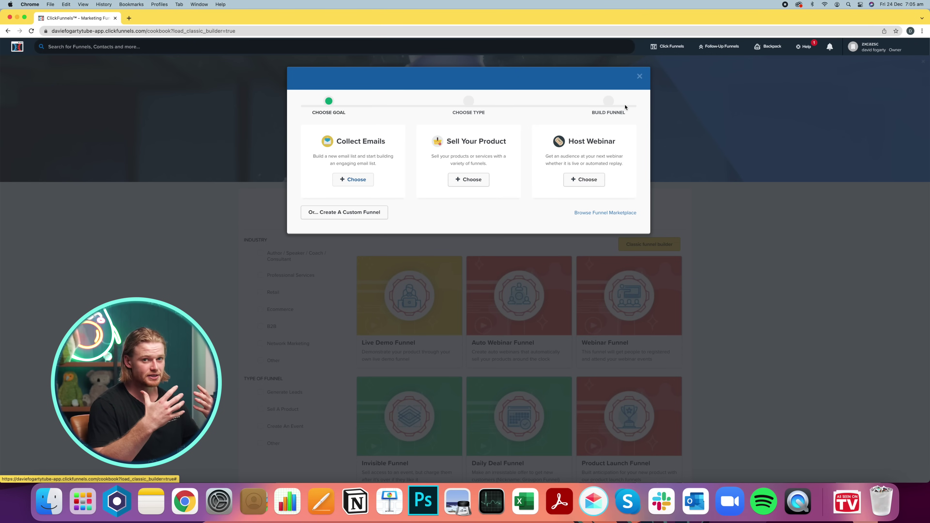
Search for "shine armour" in a new tab and look over its Fortify Quick Coat landing page as a sales funnel example.
click(129, 18)
text(shi)
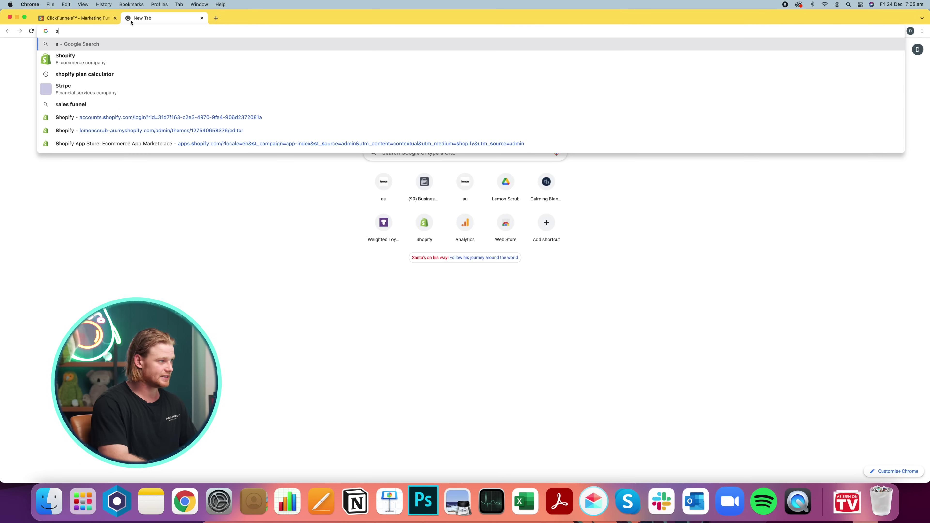
text(ne armour)
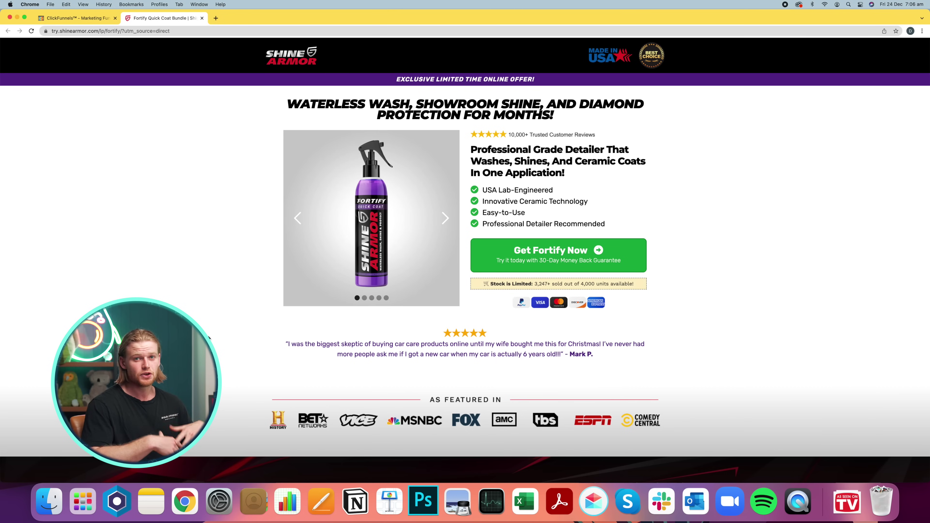
scroll(209, 337, down, 5)
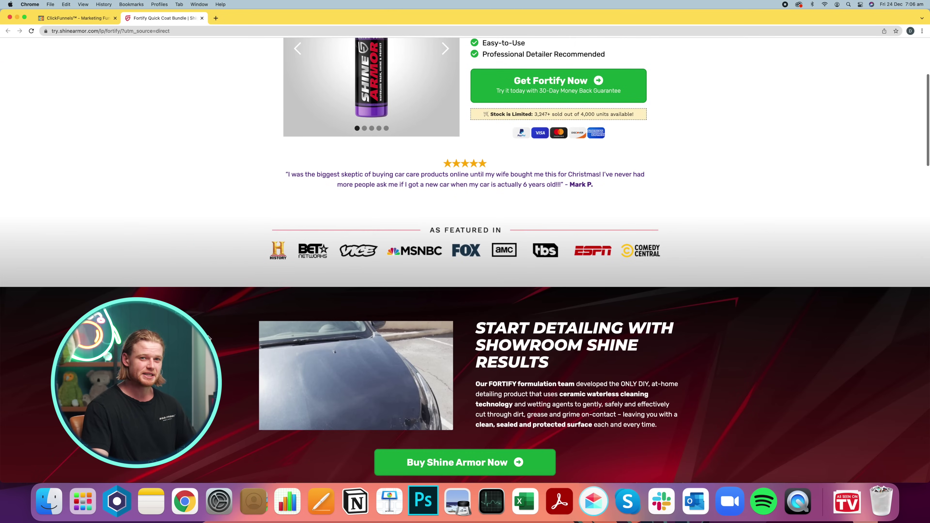
scroll(212, 296, up, 5)
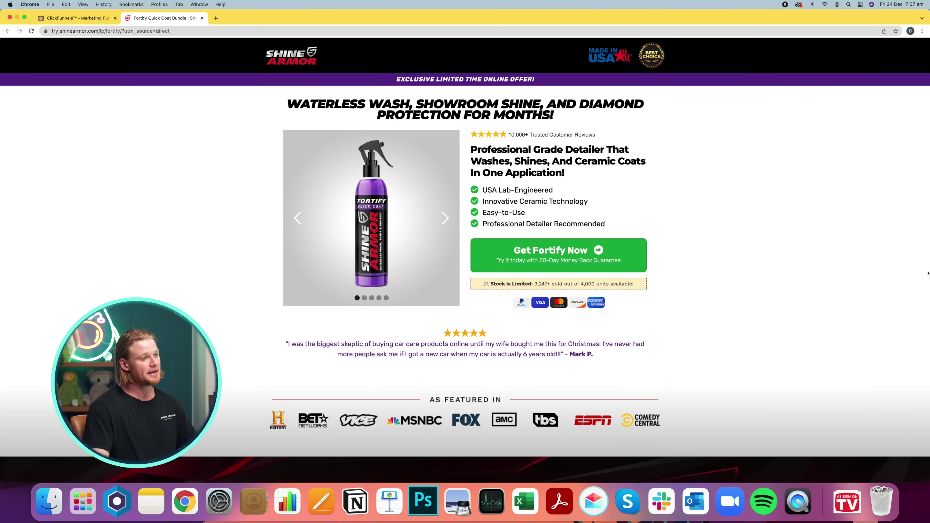
scroll(575, 302, down, 2)
scroll(575, 303, up, 2)
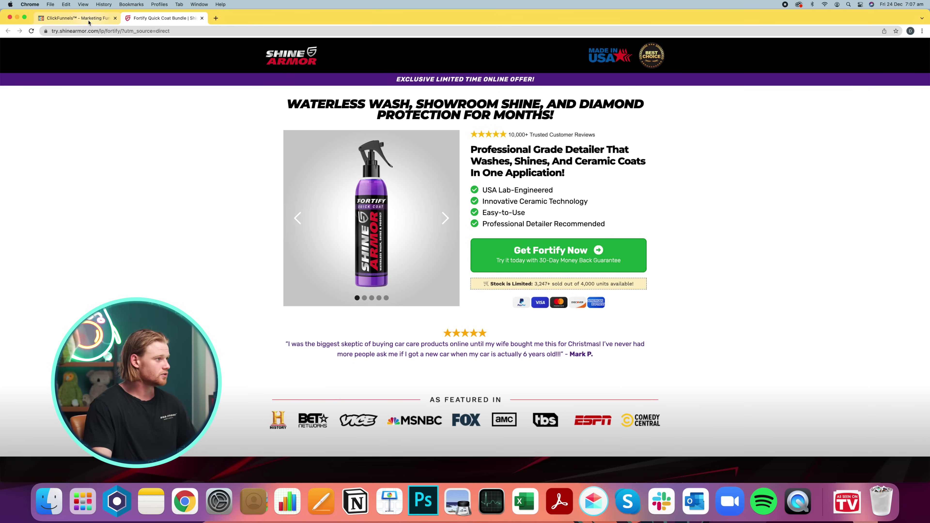
Return to ClickFunnels, dismiss the goal chooser, filter the funnel types by Sell A Product and open the 2-Step Tripwire Funnel.
click(88, 22)
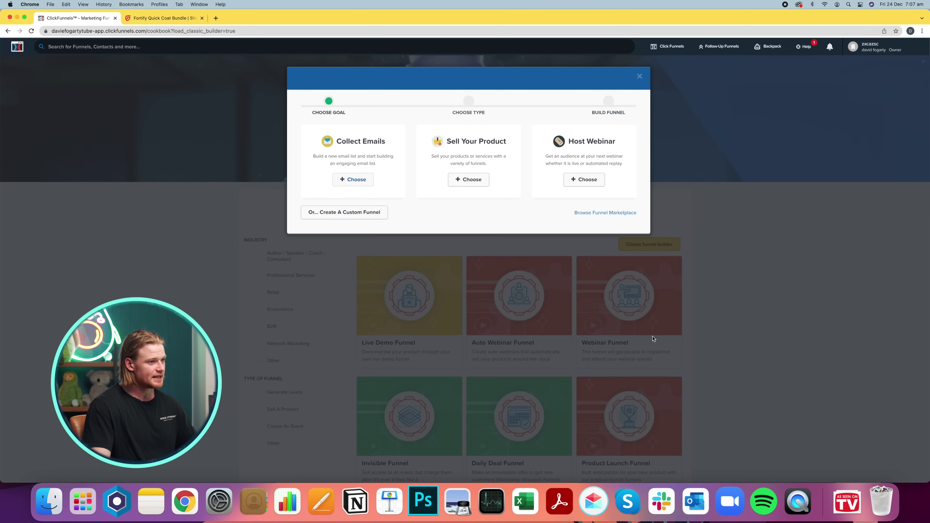
click(639, 77)
scroll(218, 345, down, 3)
scroll(217, 344, down, 1)
click(279, 267)
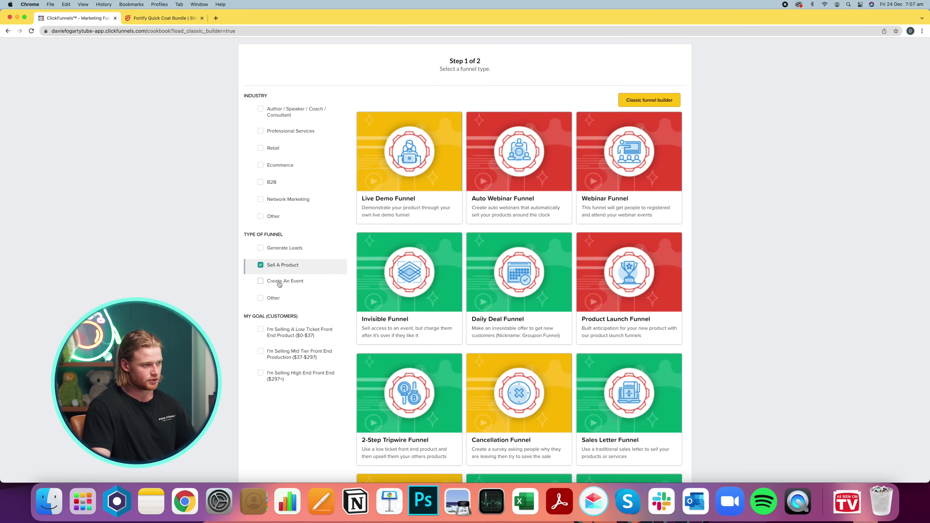
scroll(407, 146, down, 5)
click(409, 254)
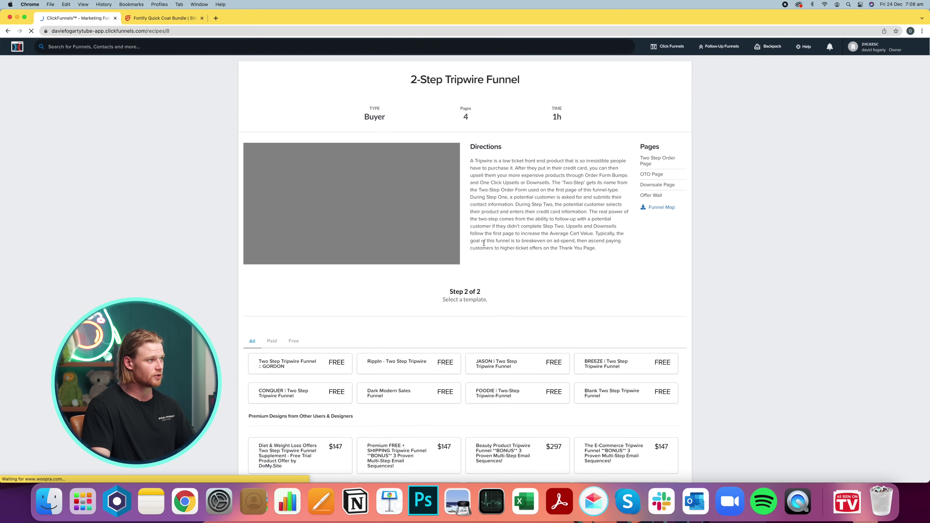
Choose the free FOODIE Two-Step Tripwire-Funnel template and get the funnel.
scroll(484, 242, down, 4)
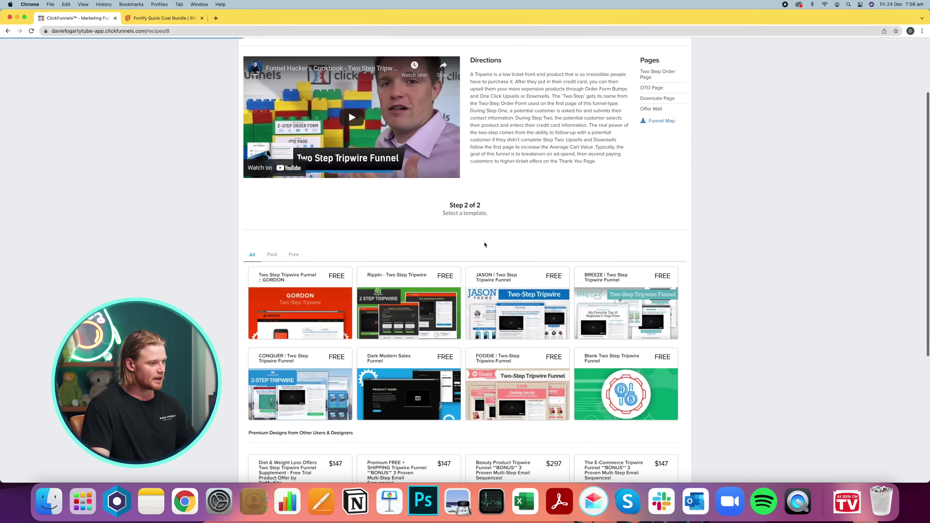
click(492, 374)
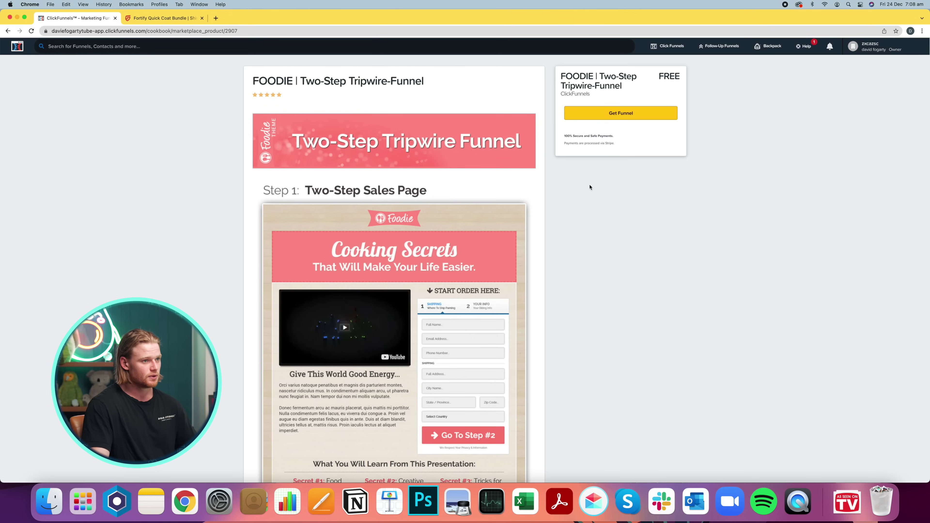
click(618, 114)
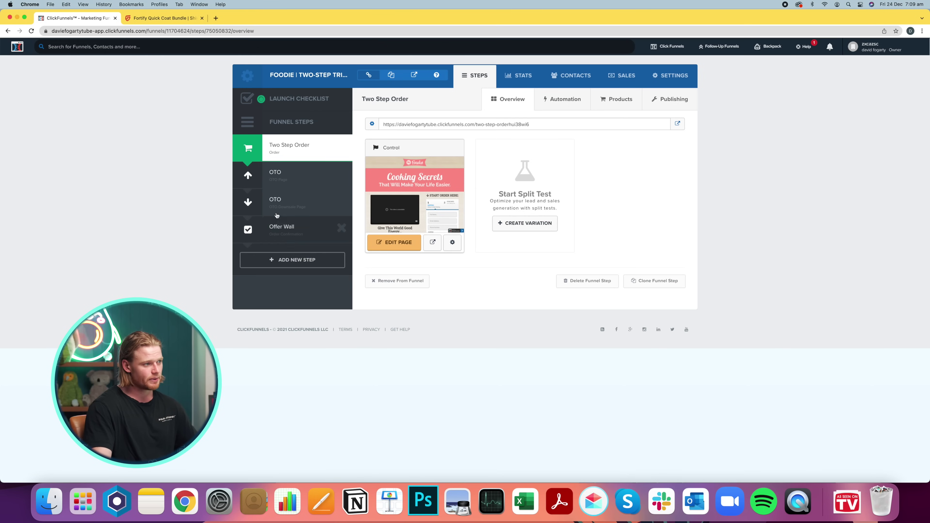
Open the Two Step Order page in the page editor and look over the whole template and its building options.
click(386, 244)
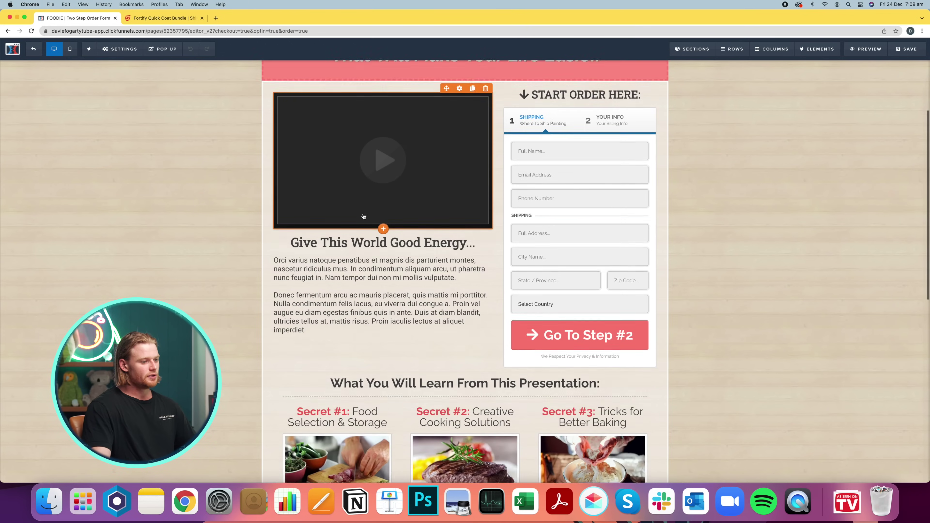
scroll(364, 216, down, 6)
scroll(364, 216, down, 4)
scroll(363, 216, up, 12)
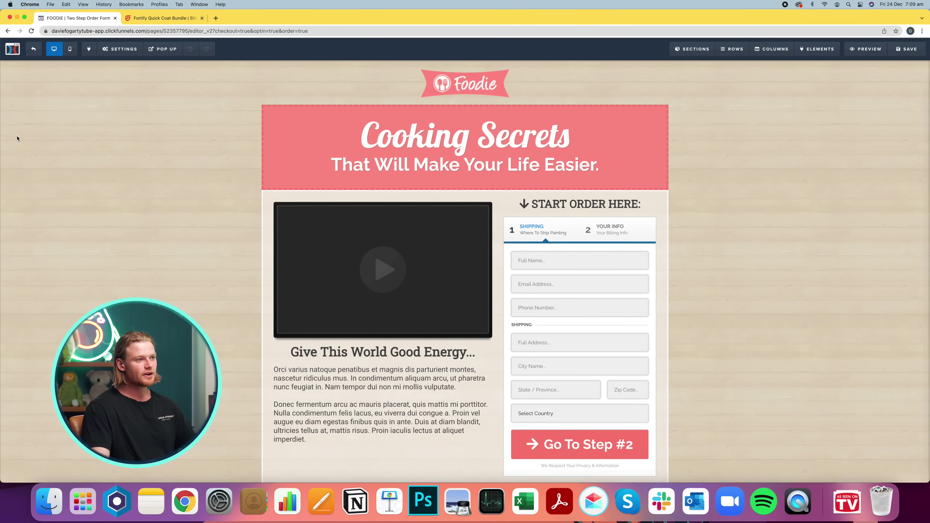
mouse_move(707, 52)
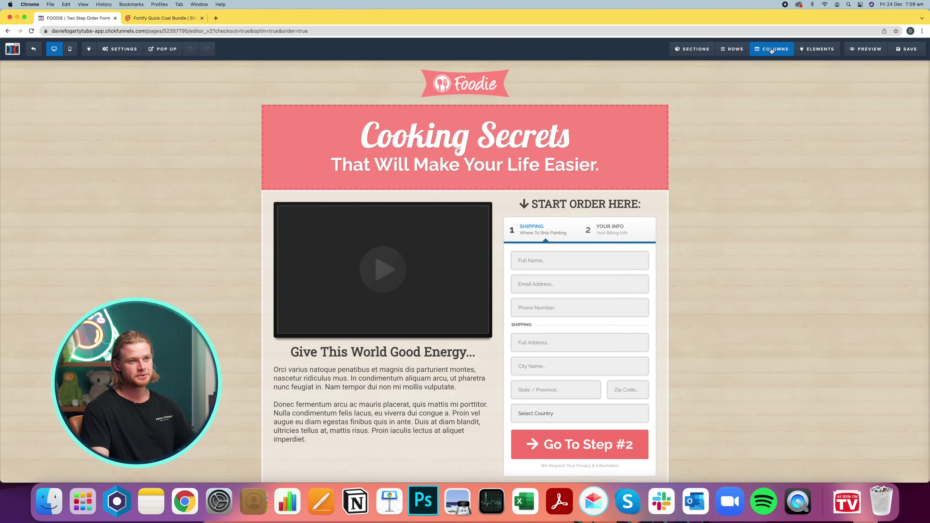
mouse_move(810, 52)
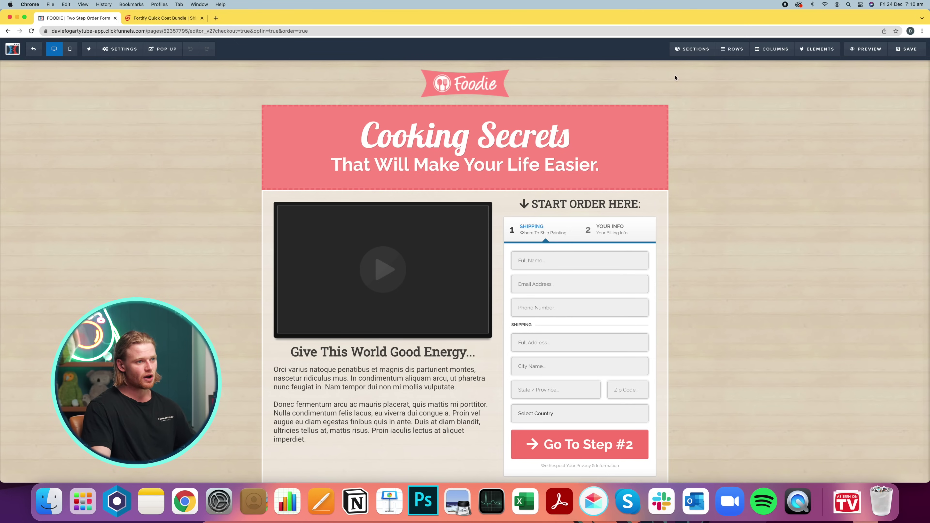
mouse_move(667, 79)
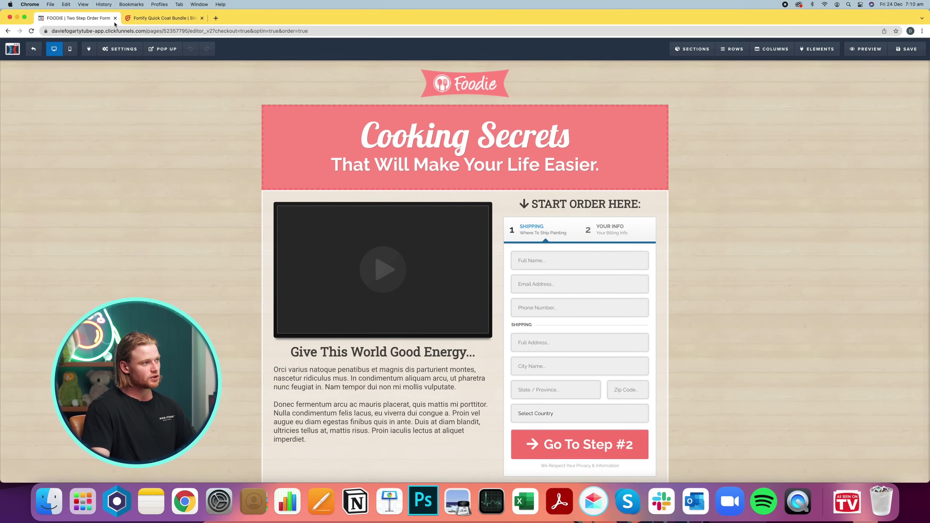
Check the Shine Armor page's header for reference and insert a three-column row above the Foodie logo.
click(145, 20)
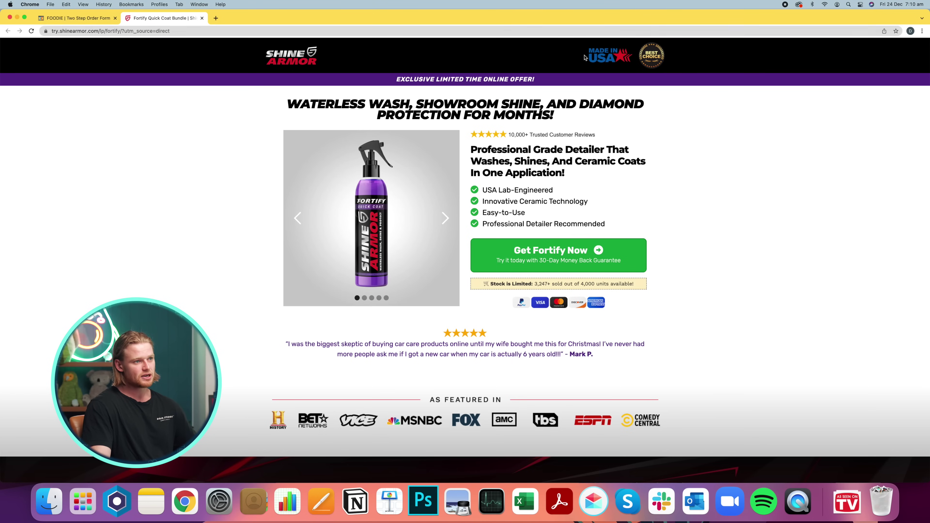
click(63, 20)
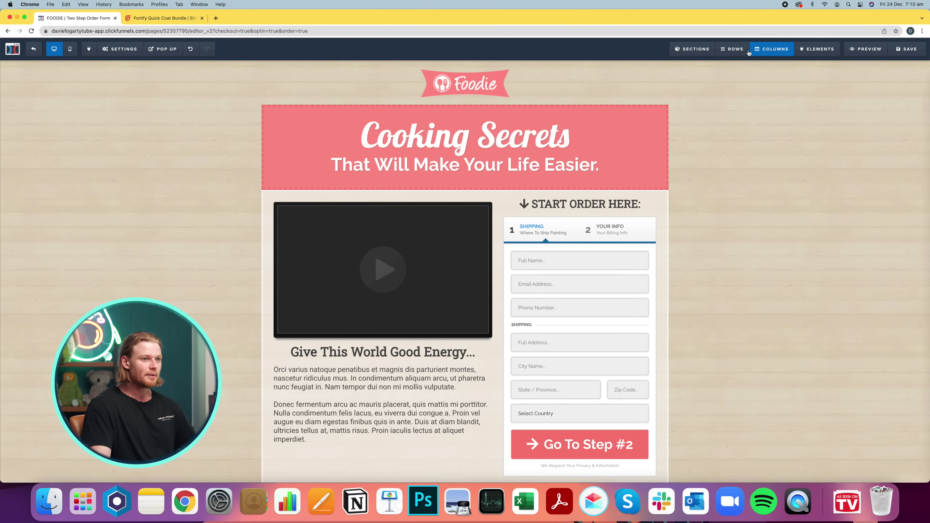
click(747, 52)
click(748, 63)
drag(779, 110, 465, 77)
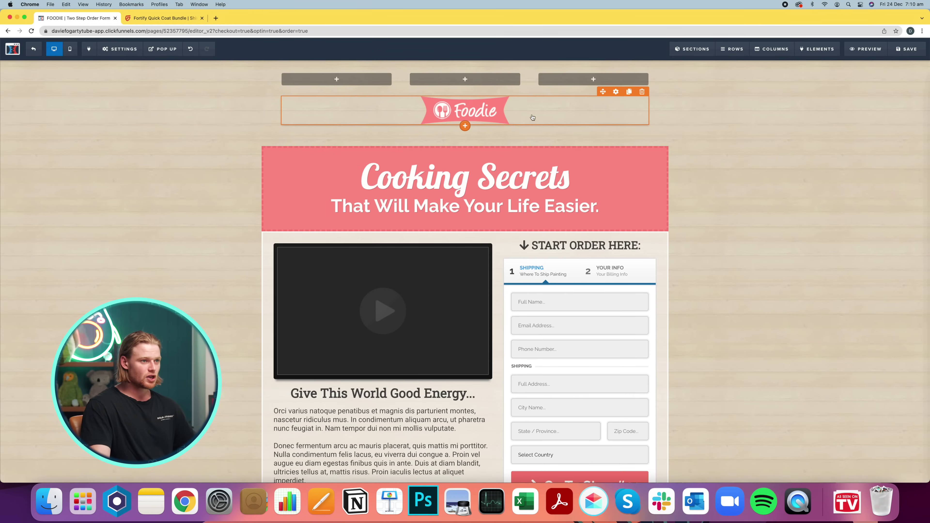
Delete the Foodie logo and the empty row that held it.
click(642, 92)
key(Return)
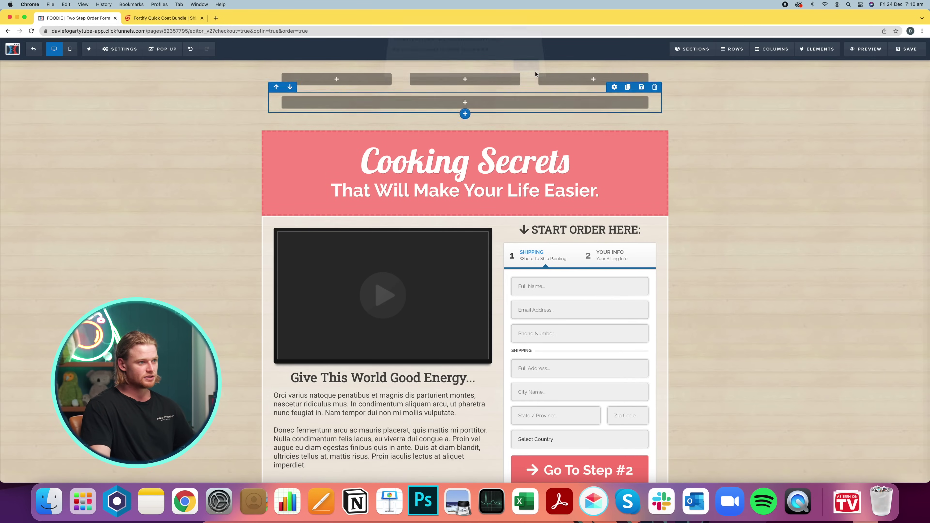
click(654, 90)
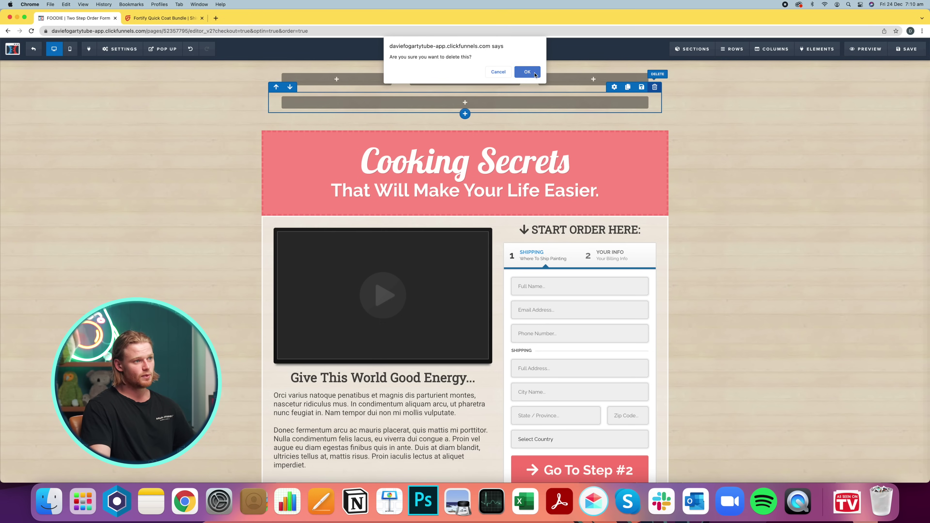
click(536, 75)
Add an image element to the first column of the three-column header row.
click(336, 79)
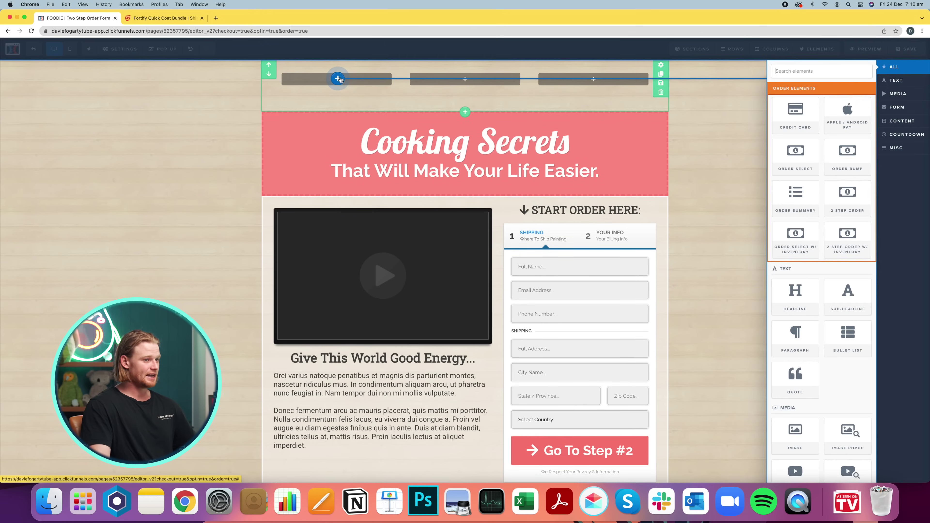
scroll(802, 293, down, 4)
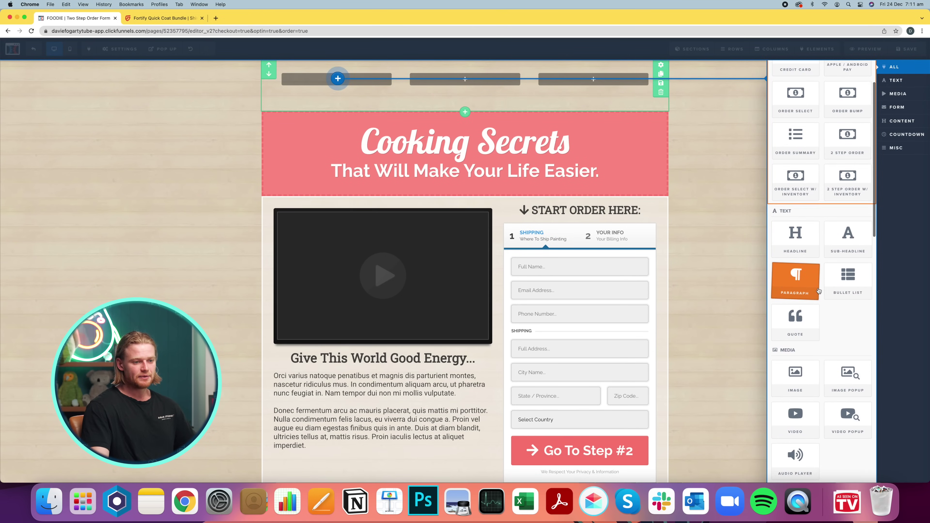
scroll(818, 291, down, 1)
click(789, 288)
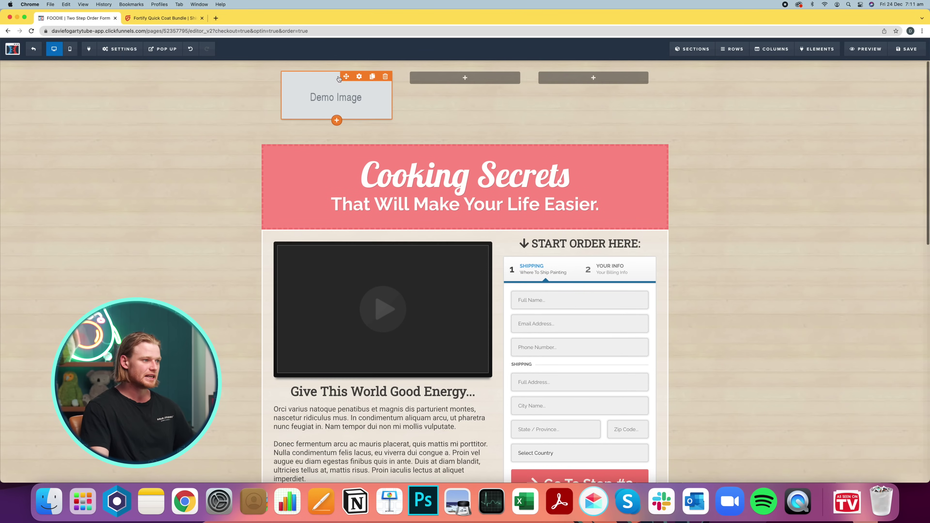
Upload the Lemon Scrub logo from the computer and use it for the image in the first header column.
click(348, 95)
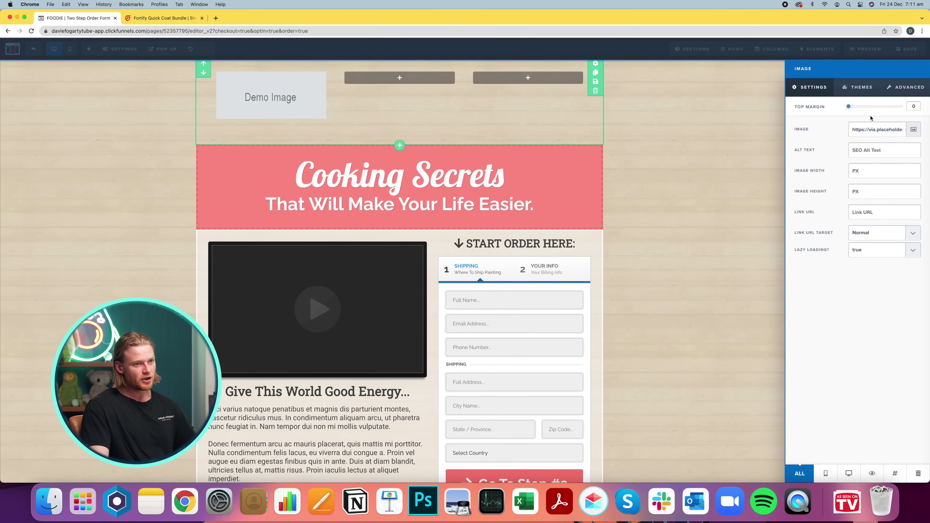
click(913, 130)
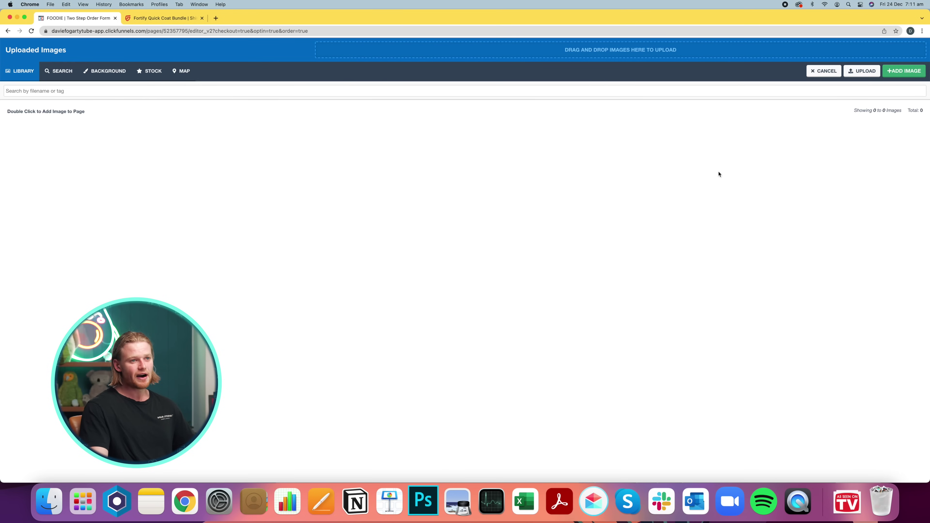
click(872, 74)
text(lemon scrub)
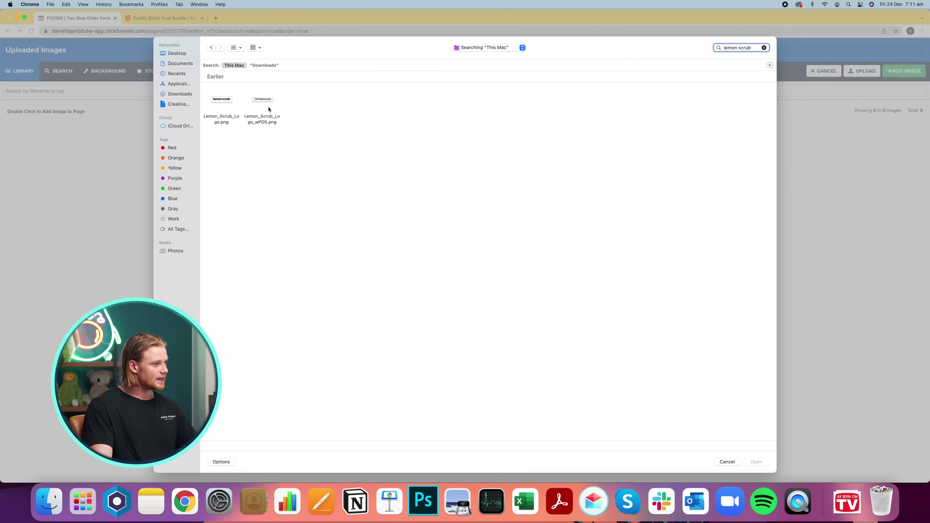
double_click(262, 102)
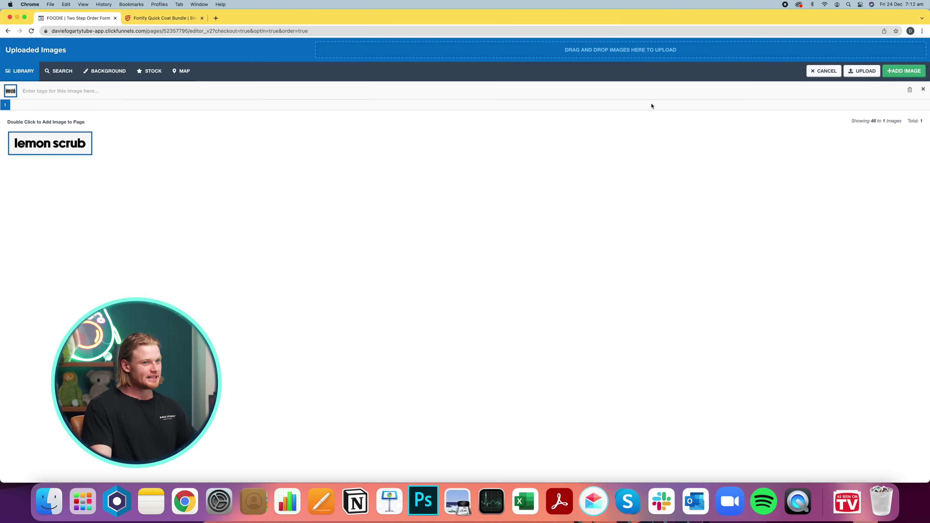
click(914, 75)
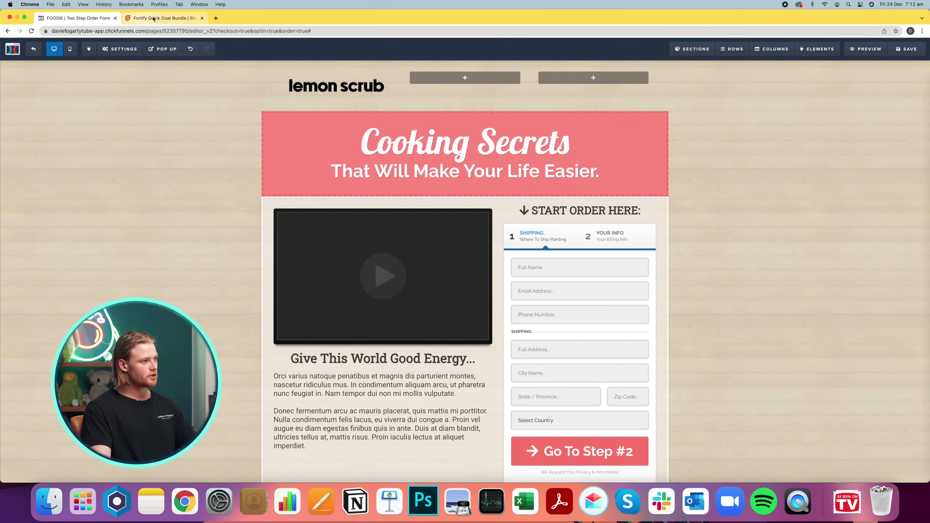
Check the Shine Armor header for reference and add an image element to the middle column of the header row.
click(157, 17)
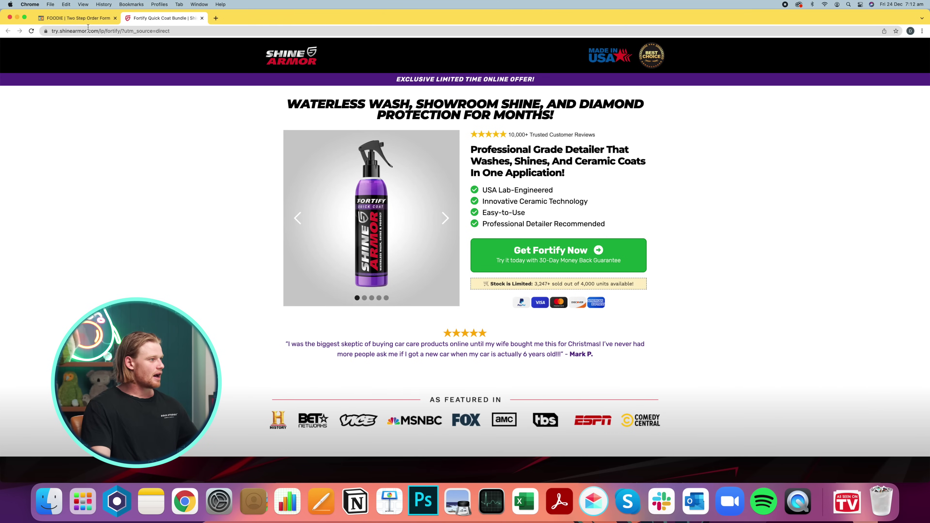
click(84, 18)
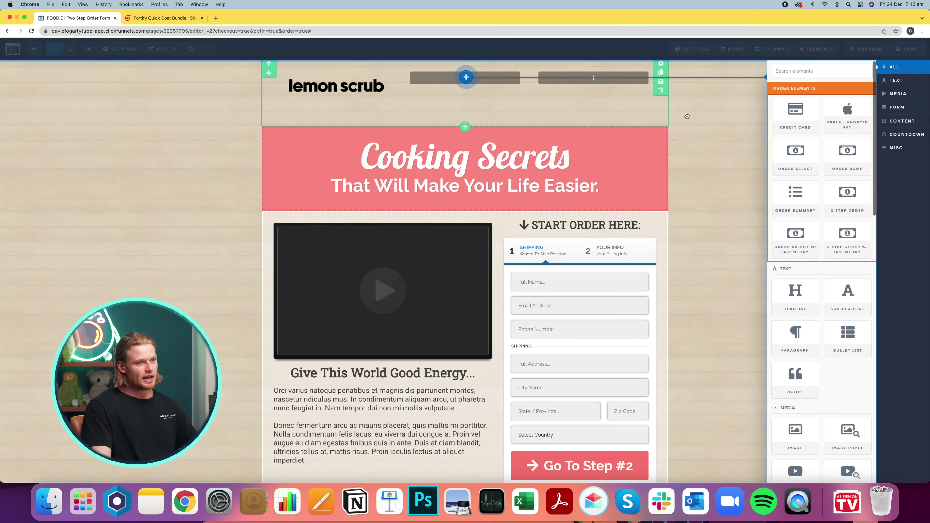
scroll(796, 366, down, 3)
click(795, 357)
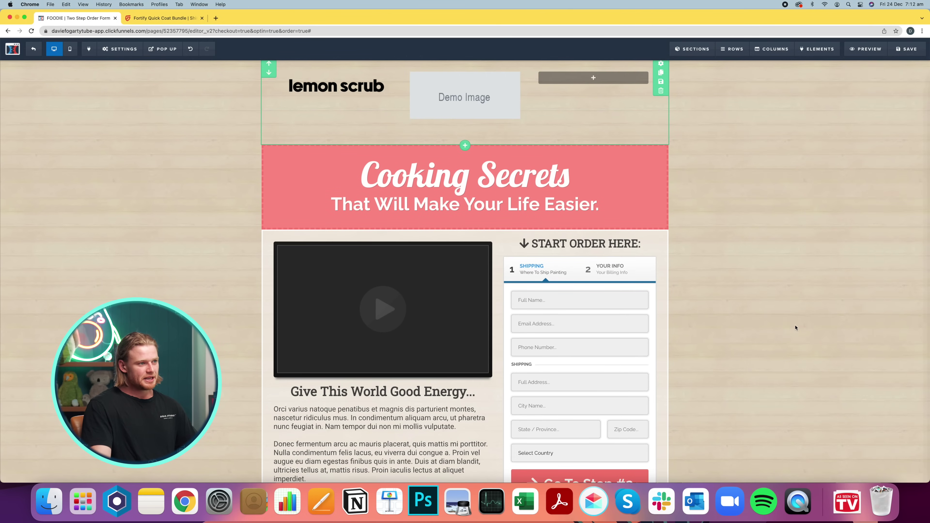
Upload the As Seen On TV badge from the computer and use it for the image in the middle header column.
click(464, 97)
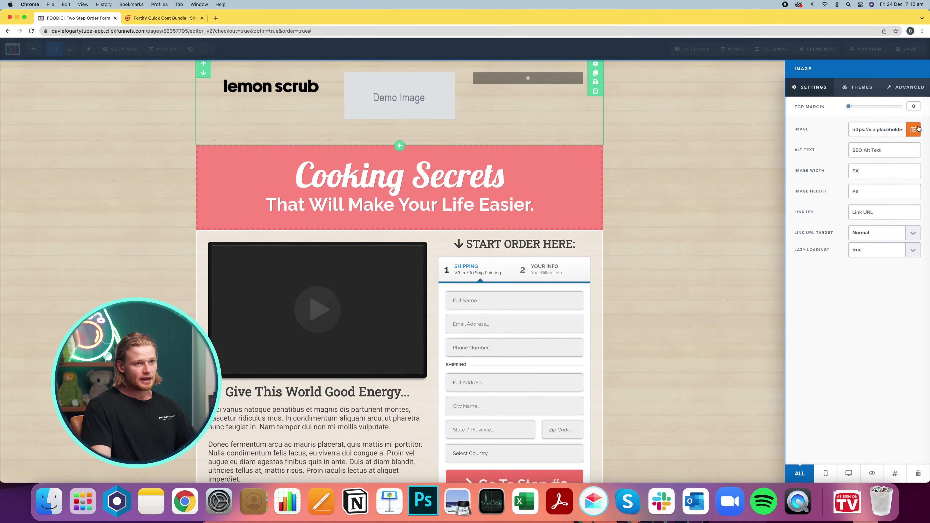
click(914, 129)
click(867, 72)
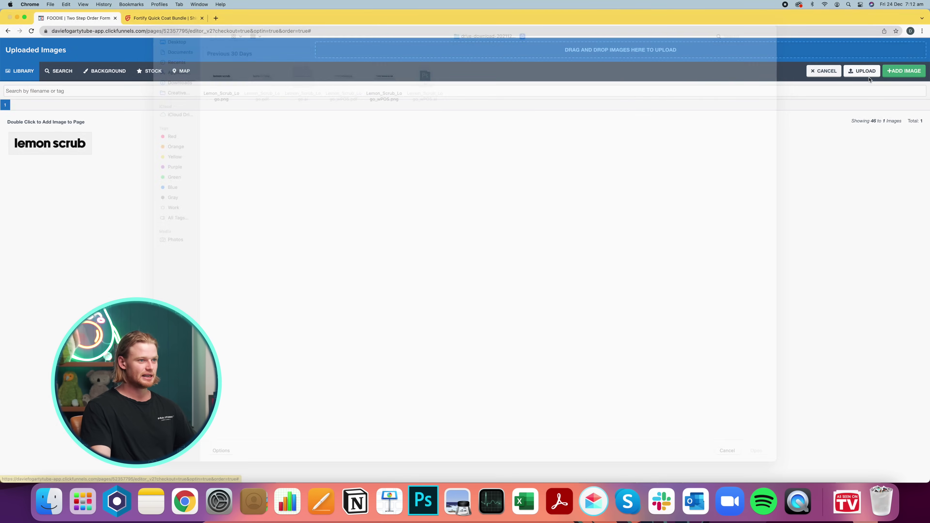
click(179, 93)
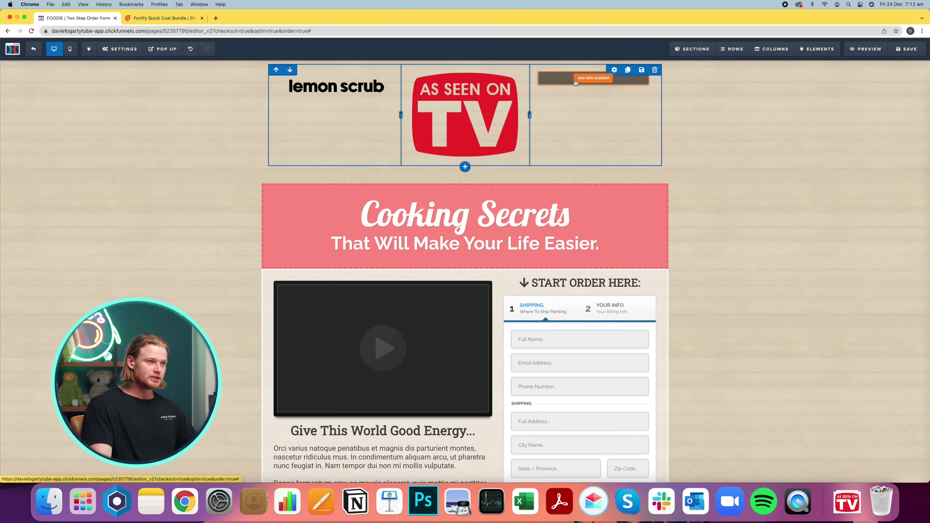
Add an image element to the third header column and set it to the Trustpilot rating image.
click(593, 78)
scroll(834, 256, down, 5)
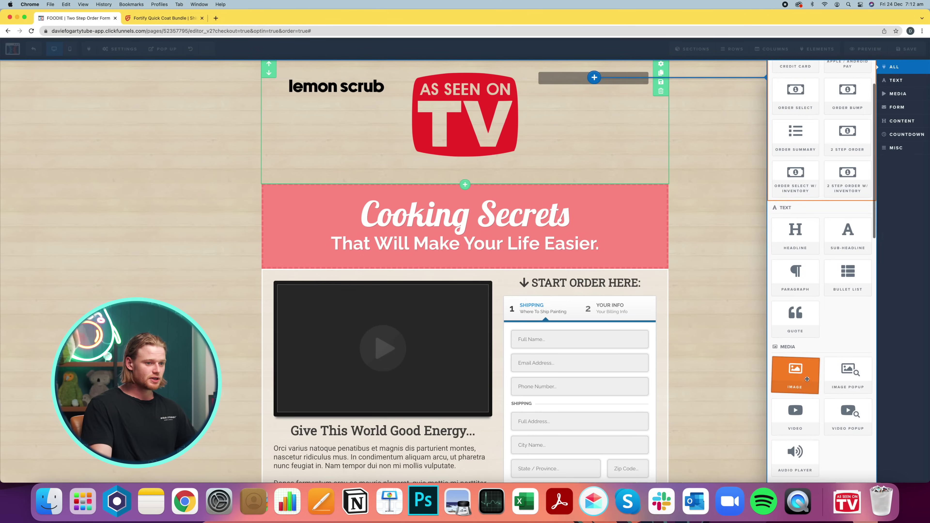
click(795, 375)
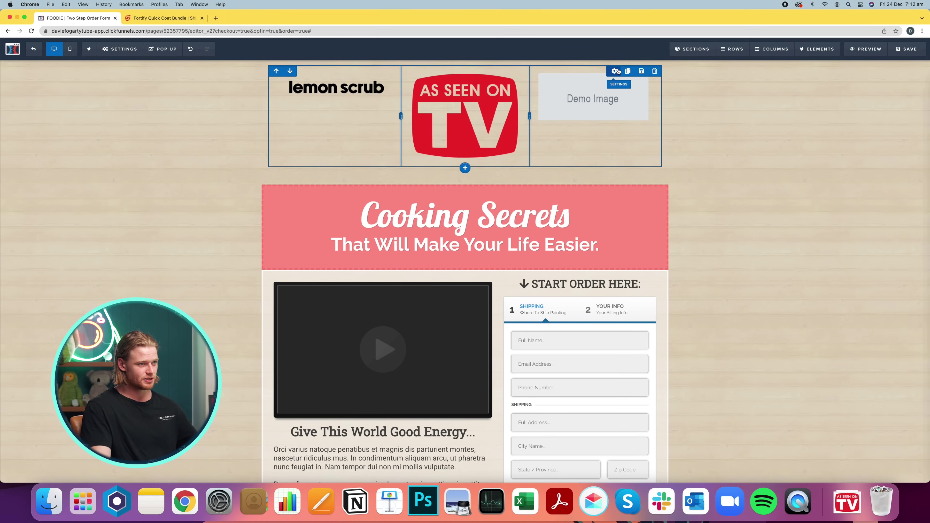
click(615, 72)
click(914, 130)
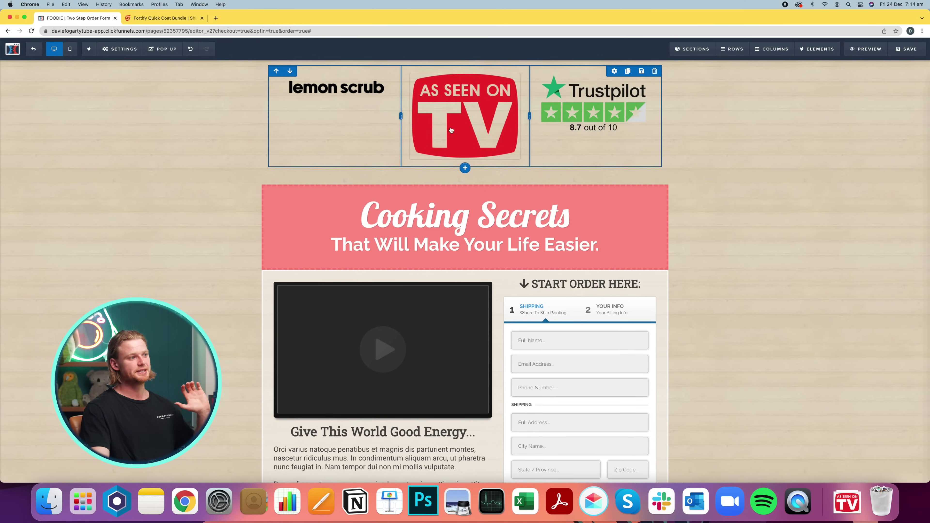
Set the Lemon Scrub logo's image height to 75 and shrink the As Seen On TV and Trustpilot badges, using a height of 70.
click(301, 88)
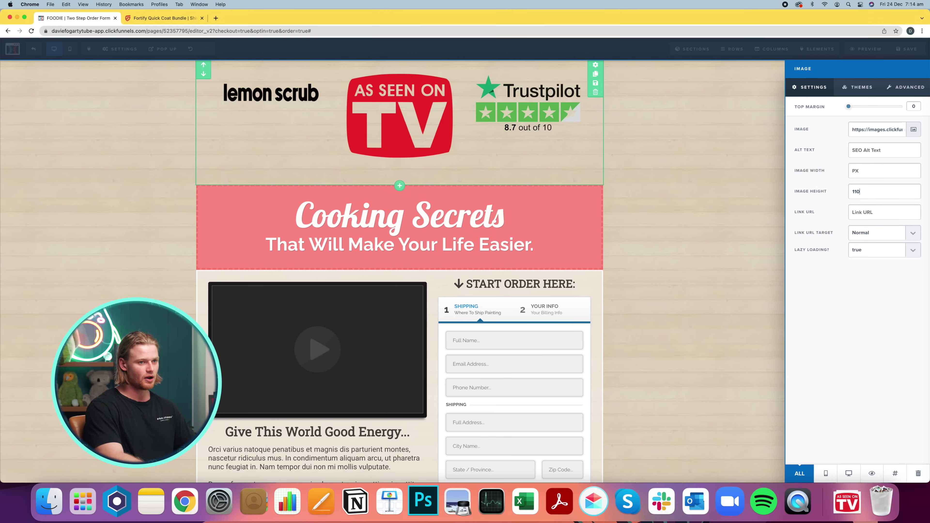
text(75)
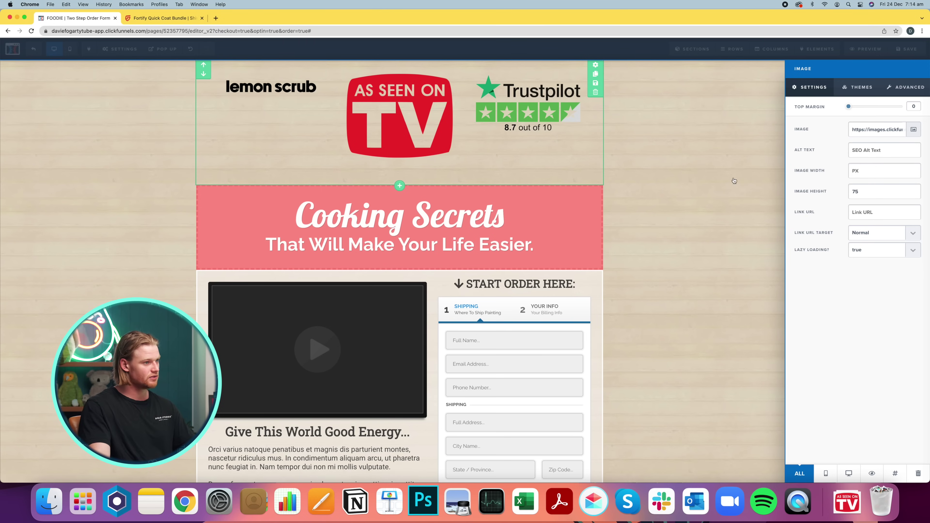
key(BackSpace)
key(BackSpace)
text(70)
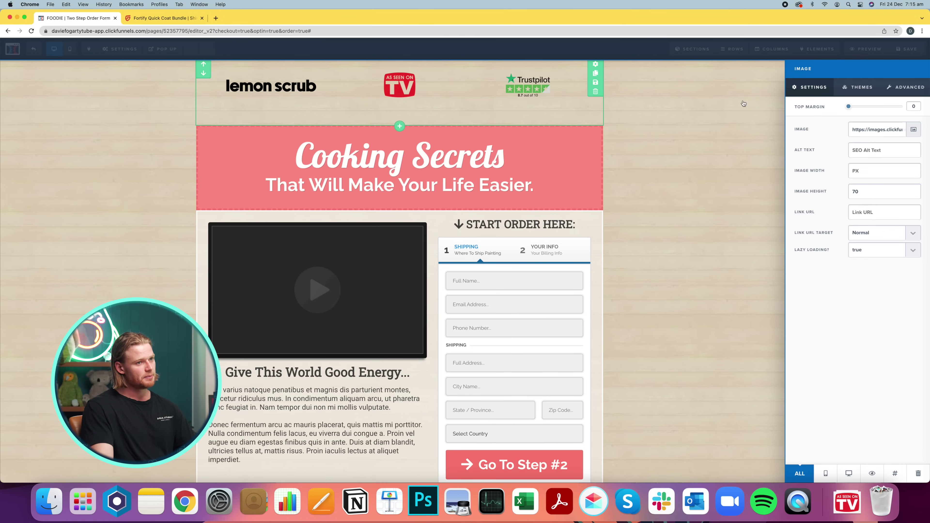
click(665, 101)
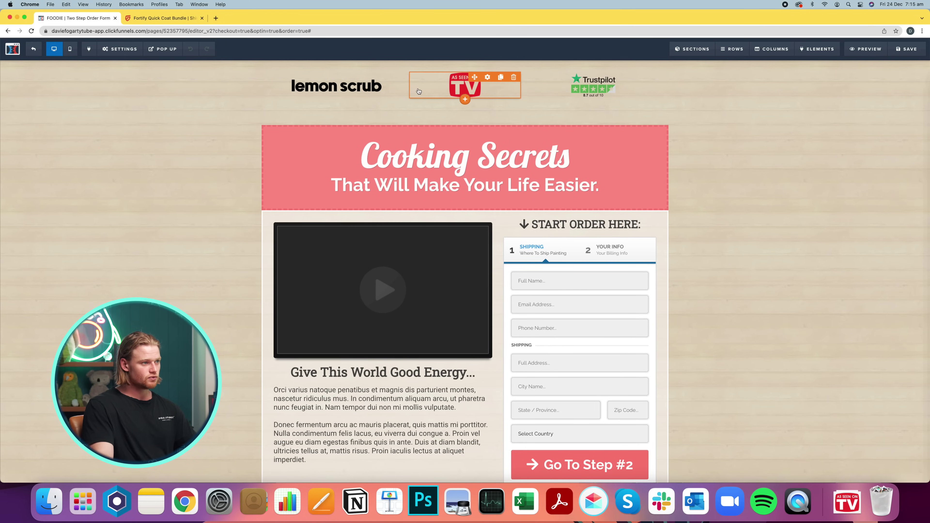
Resize the header columns so the logo column is widest and the two badge columns are narrow and side by side.
drag(400, 87, 465, 87)
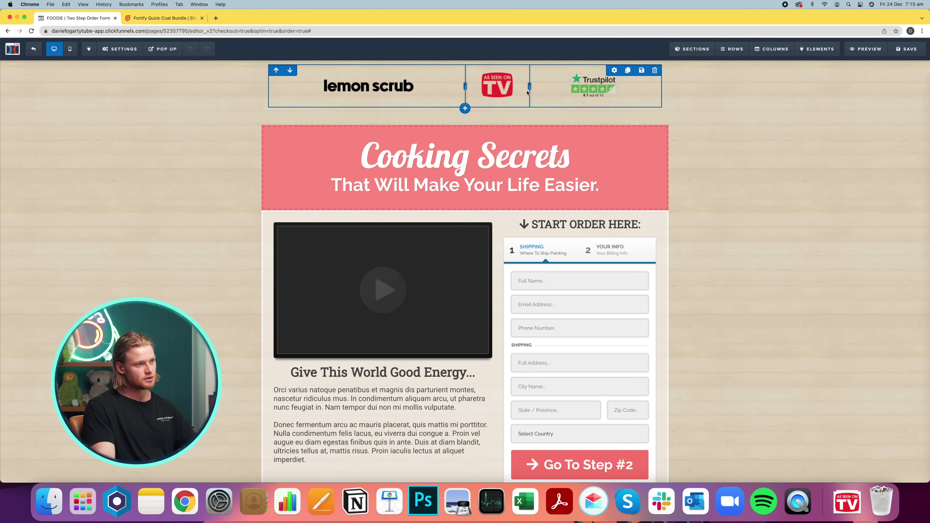
drag(529, 87, 593, 86)
drag(465, 87, 536, 91)
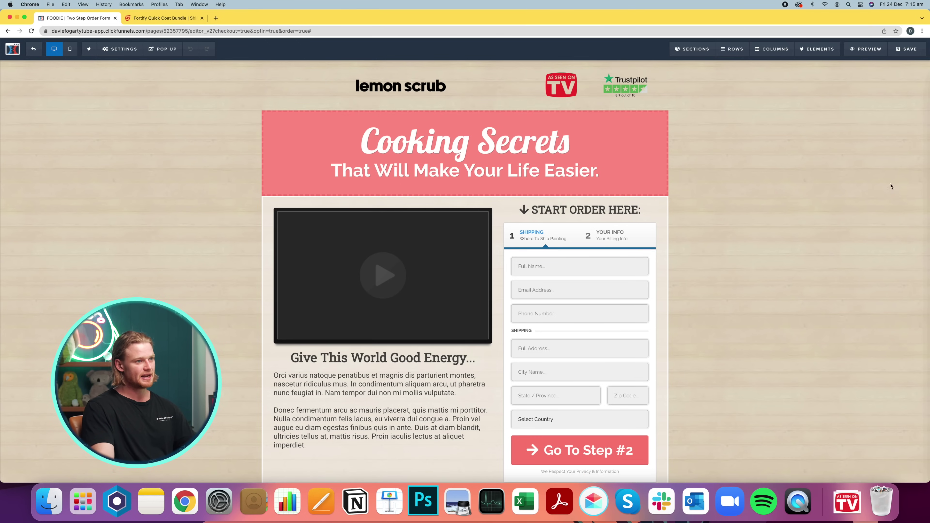
Check the Shine Armor header for reference and left-align the Lemon Scrub logo in its column.
click(154, 22)
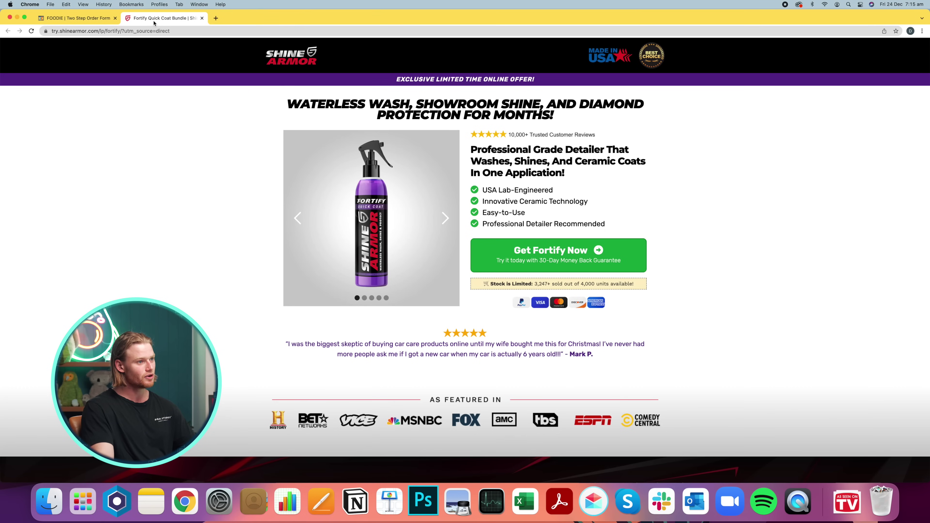
click(61, 18)
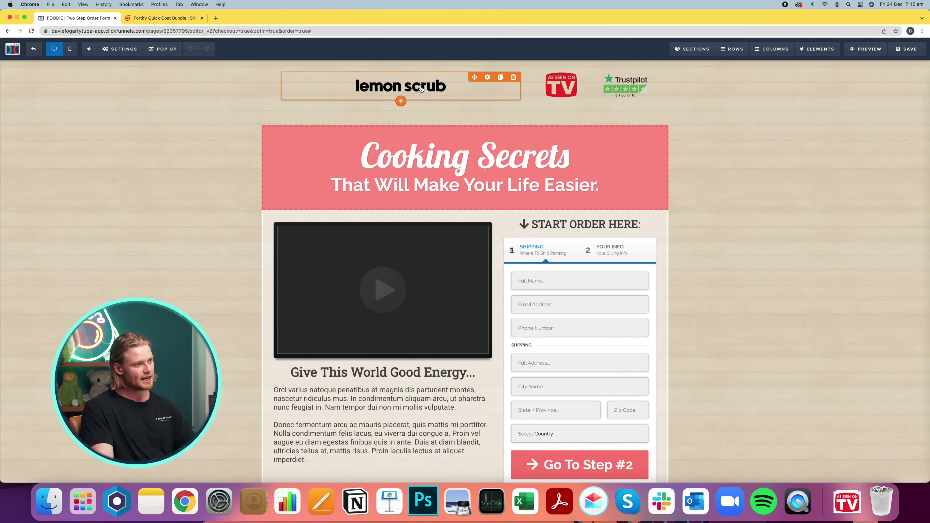
click(430, 91)
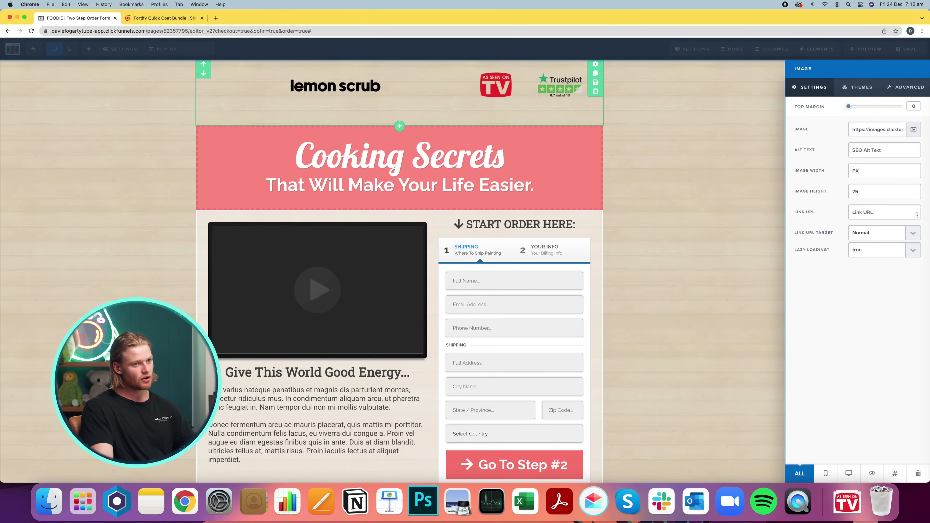
click(862, 89)
click(908, 87)
click(886, 128)
click(888, 122)
click(656, 203)
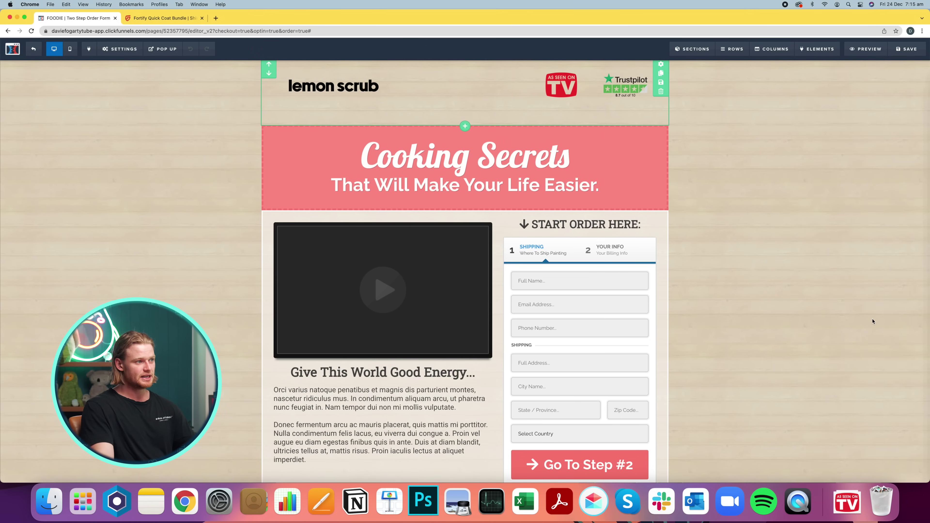
Adjust the top padding of the header section and compare the header with the Shine Armor page.
click(536, 105)
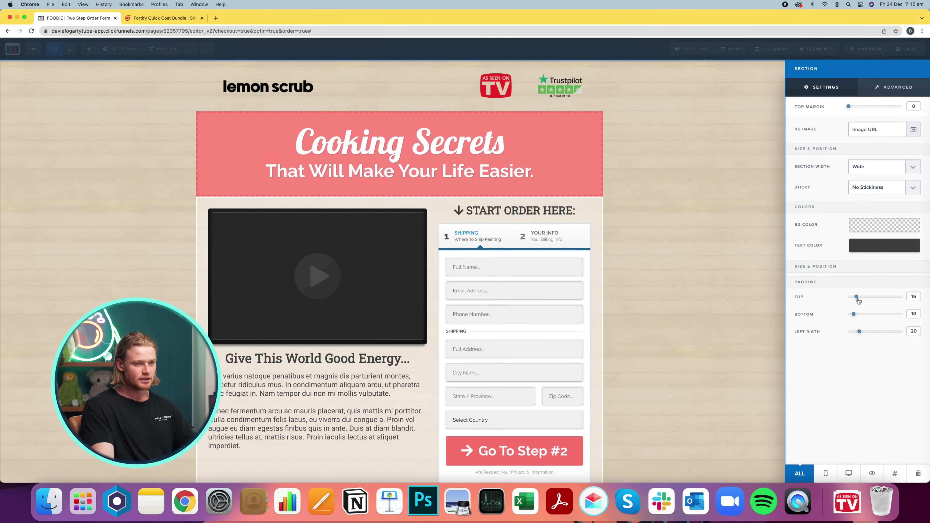
mouse_move(856, 299)
mouse_down()
mouse_move(845, 299)
mouse_move(863, 301)
mouse_up()
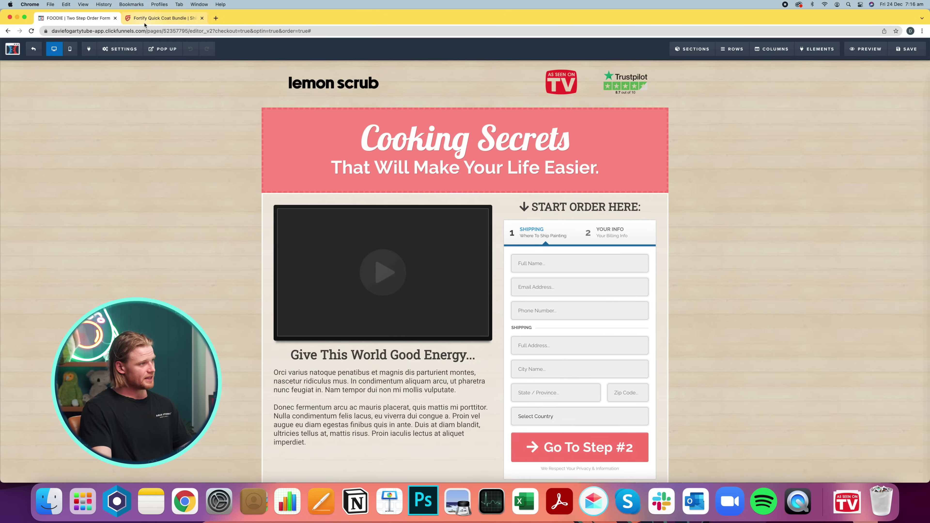
click(164, 18)
scroll(143, 173, down, 1)
scroll(143, 174, up, 1)
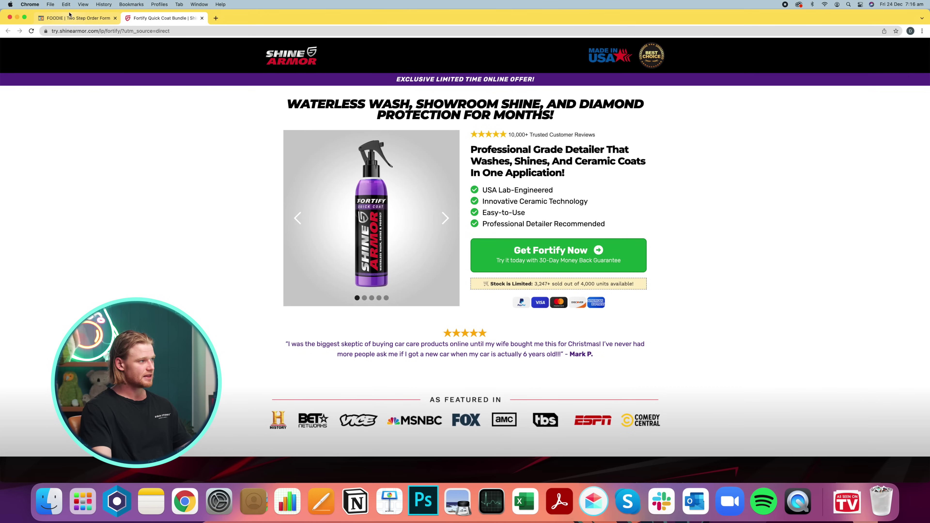
Replace the page's wooden background image with the white preset from the Gradient / Simple Color backgrounds.
click(67, 18)
click(120, 49)
click(124, 139)
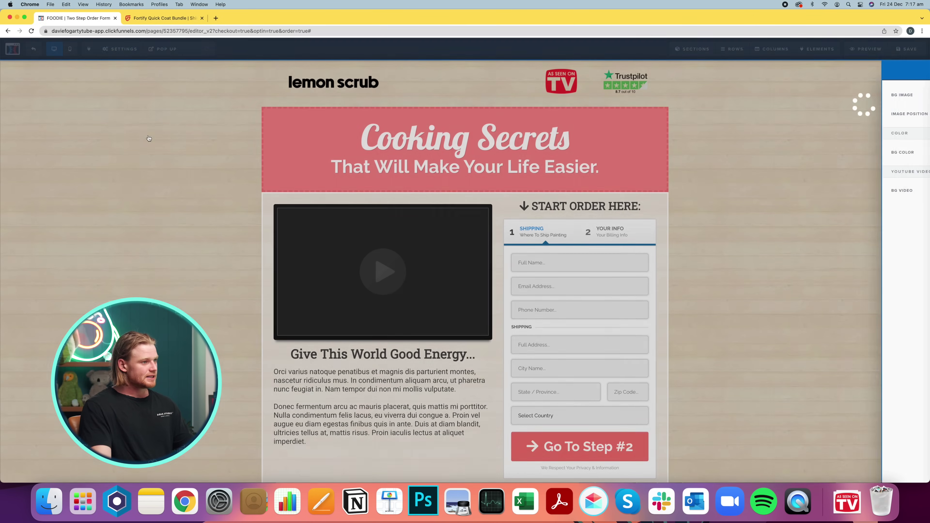
click(913, 95)
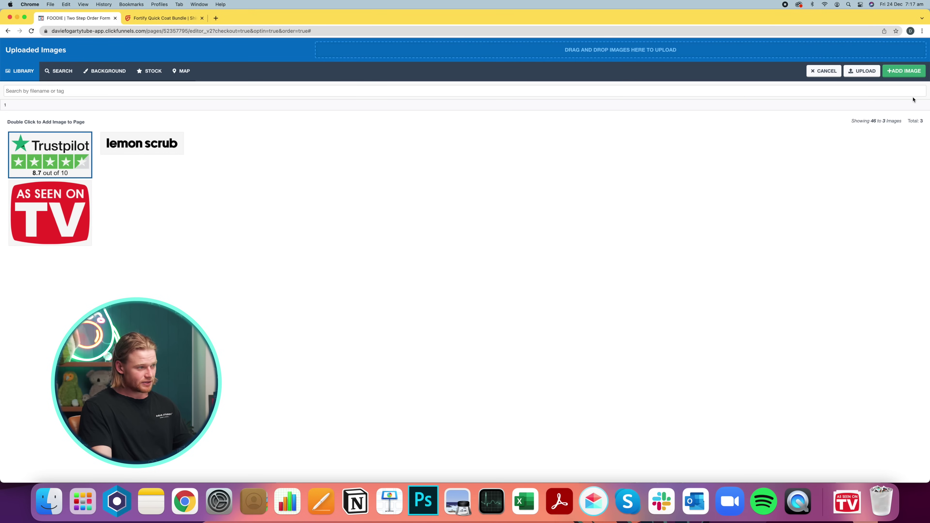
click(79, 67)
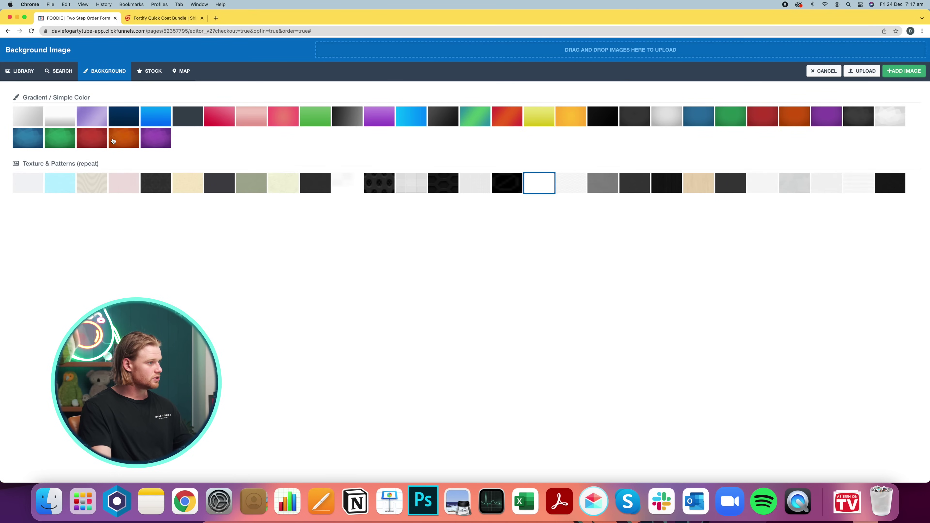
click(60, 118)
click(904, 71)
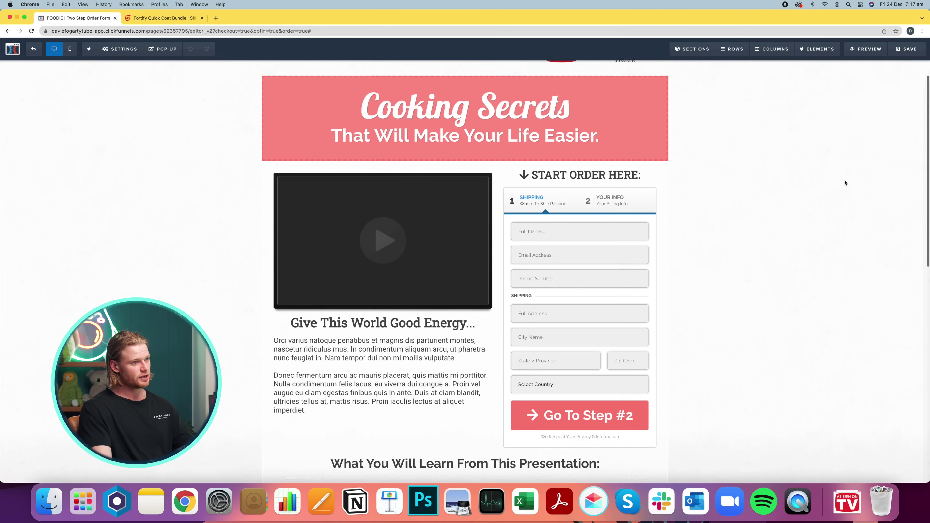
scroll(844, 183, up, 2)
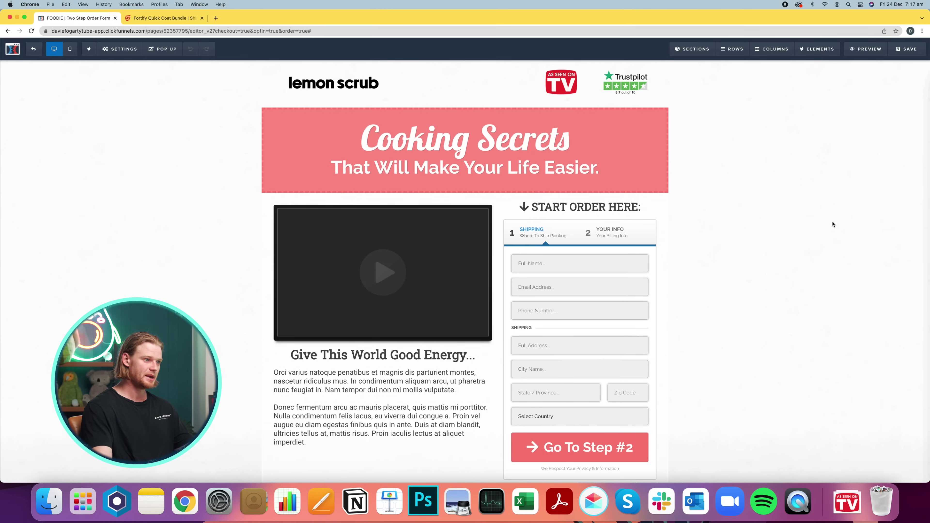
Review the Shine Armor page from its headline down through the customer reviews and product features for reference.
click(167, 19)
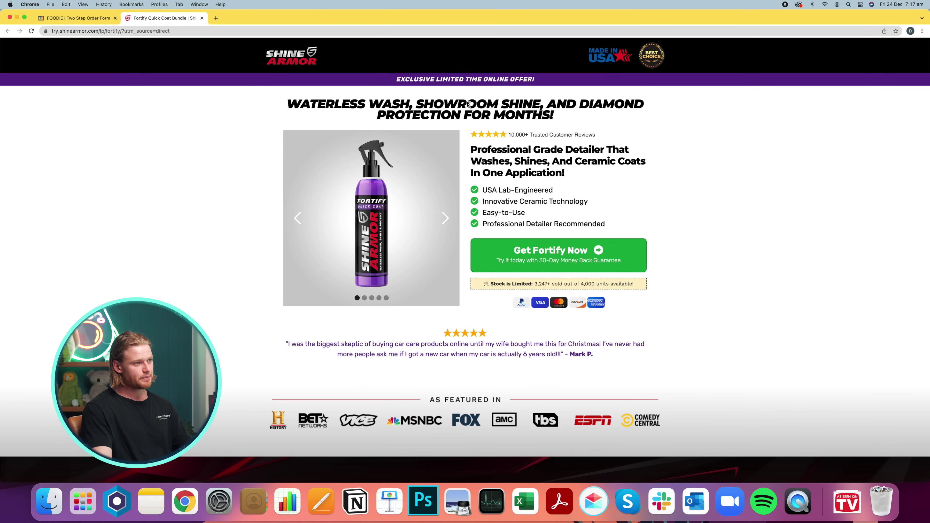
scroll(491, 265, down, 10)
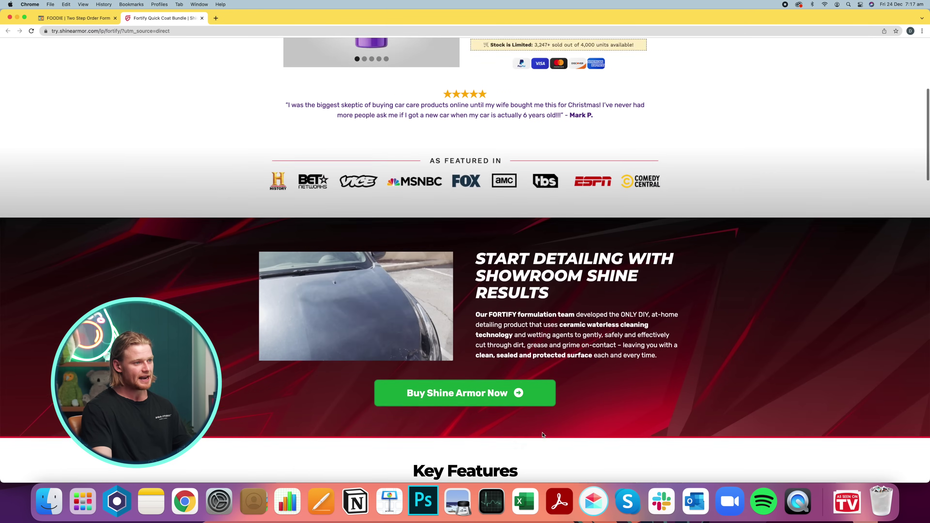
scroll(542, 435, down, 15)
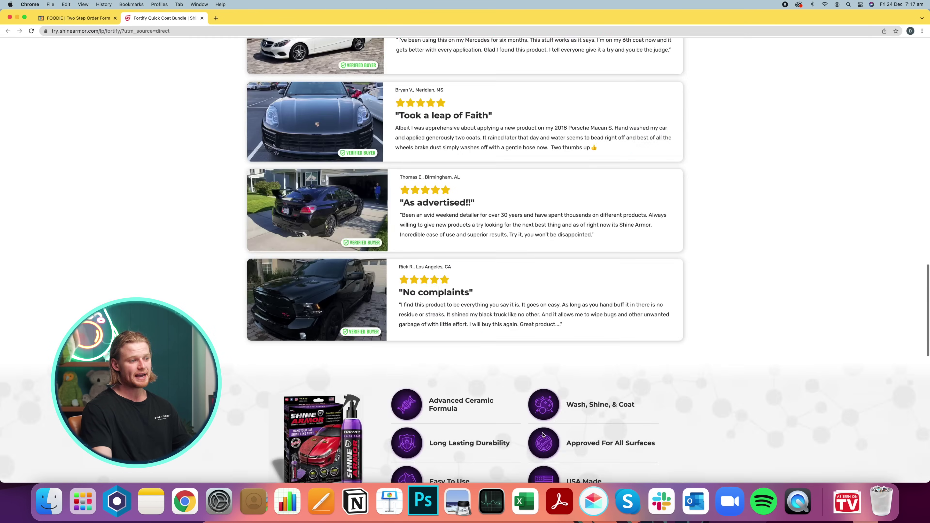
scroll(543, 435, down, 8)
click(78, 19)
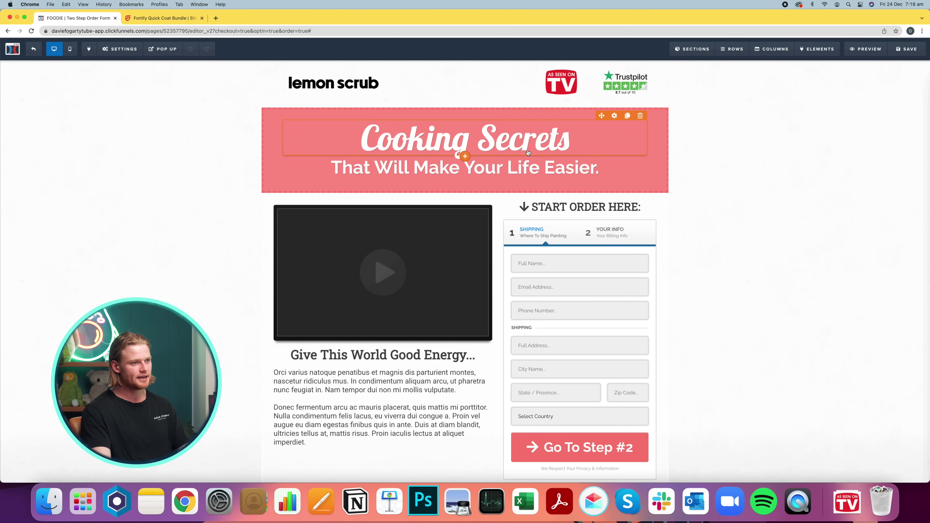
click(565, 147)
double_click(465, 139)
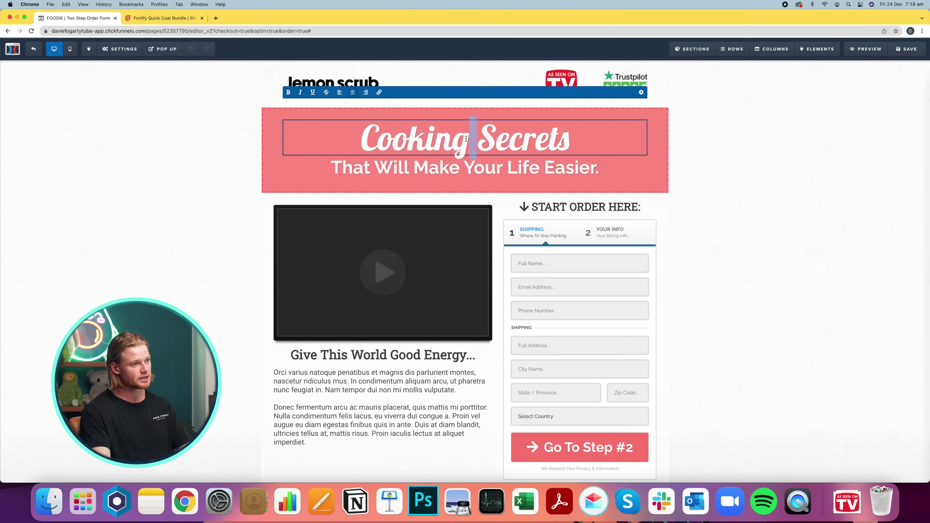
click(196, 148)
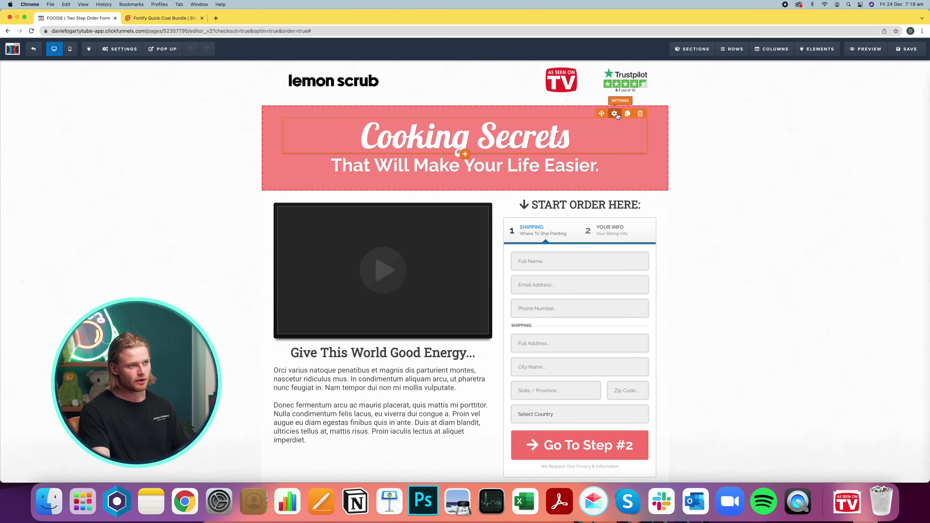
Change the font family of the Cooking Secrets headline to Oswald.
click(617, 115)
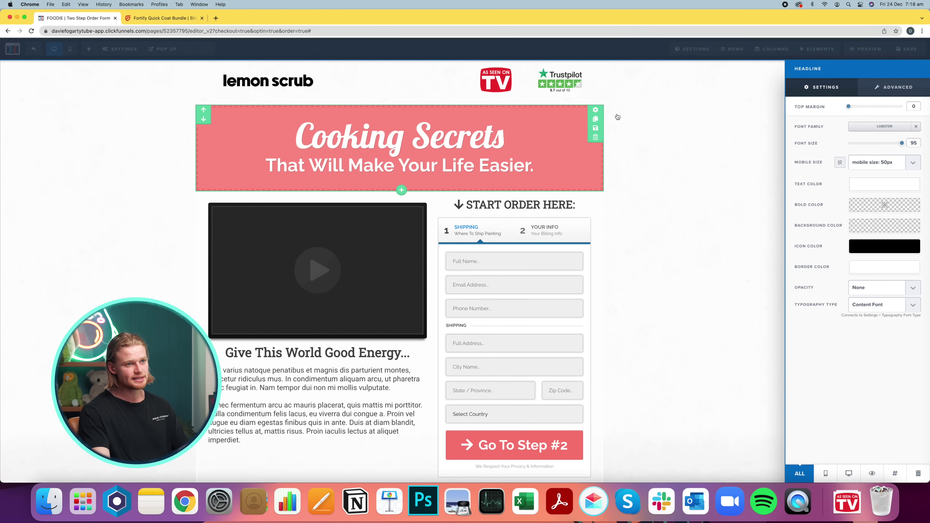
click(915, 127)
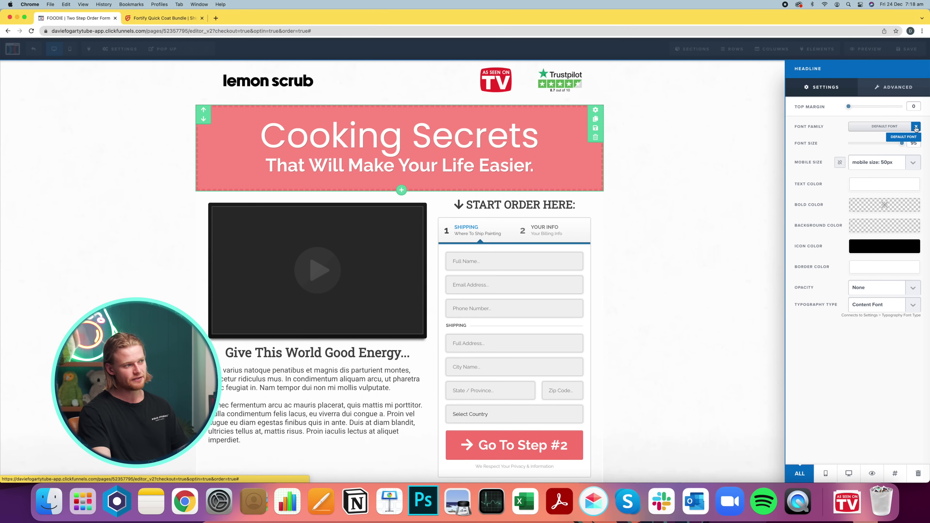
click(881, 126)
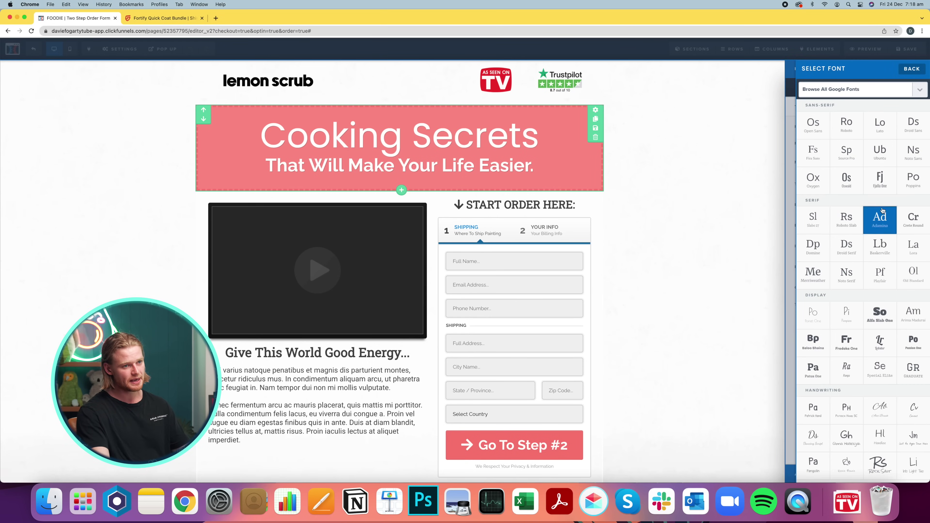
scroll(867, 228, down, 2)
scroll(866, 228, up, 1)
click(846, 154)
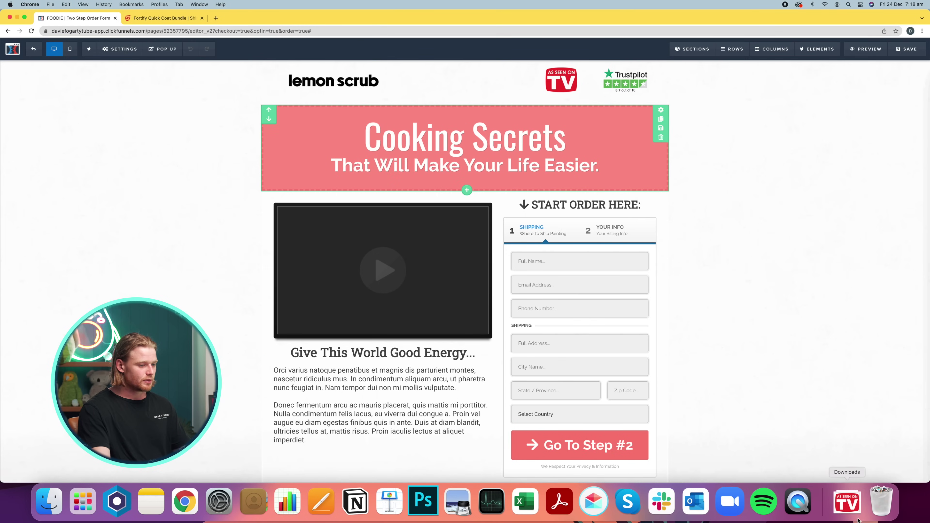
Replace the Cooking Secrets headline text with "Australia's Best Dirt, Grime, And Stain Cleaner For A Deep Sparkly Clean In Seconds".
key(ctrl+Up)
click(768, 384)
click(847, 501)
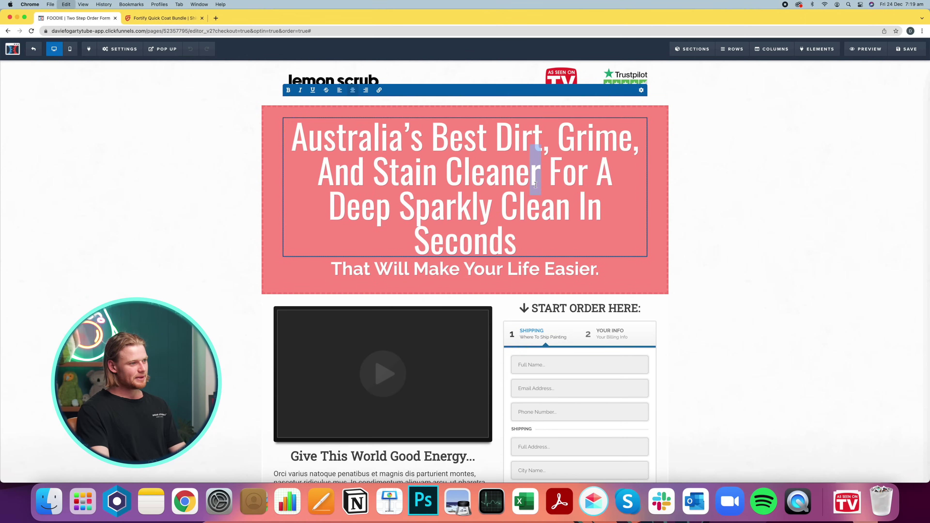
Delete the "That Will Make Your Life Easier." sub-headline below the main headline.
triple_click(536, 184)
click(536, 184)
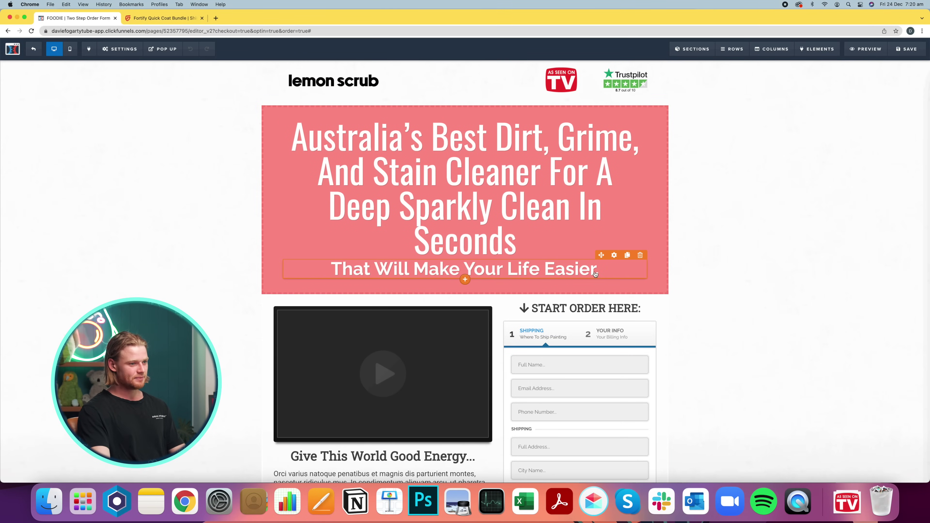
click(640, 256)
click(527, 72)
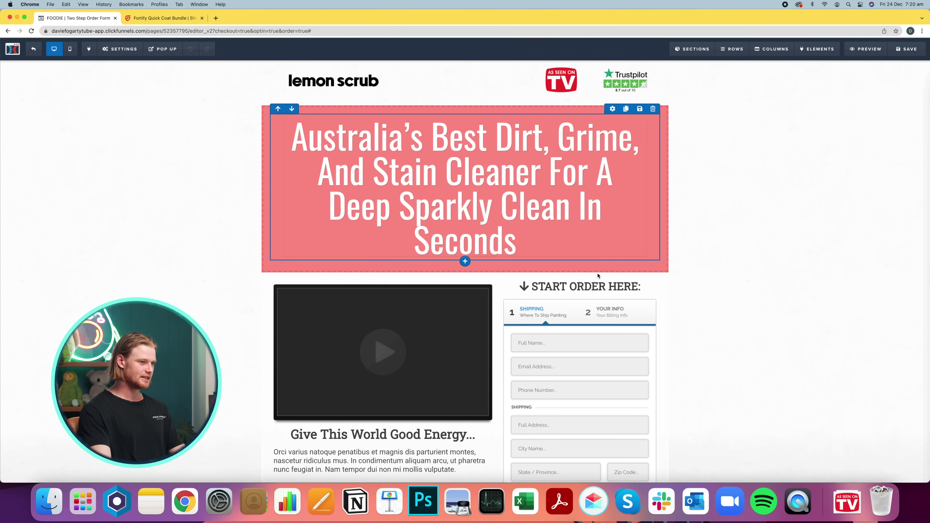
Reduce the main headline's font size to 50.
click(612, 110)
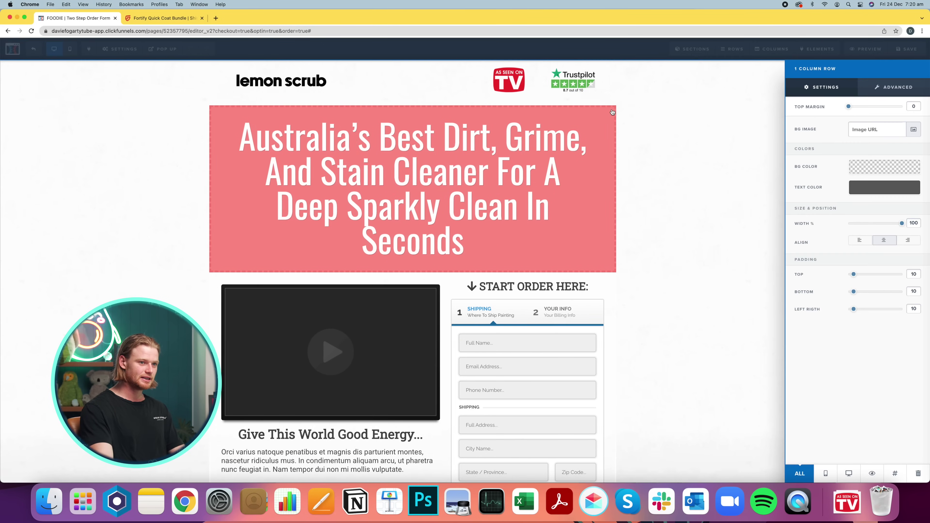
click(613, 114)
click(655, 123)
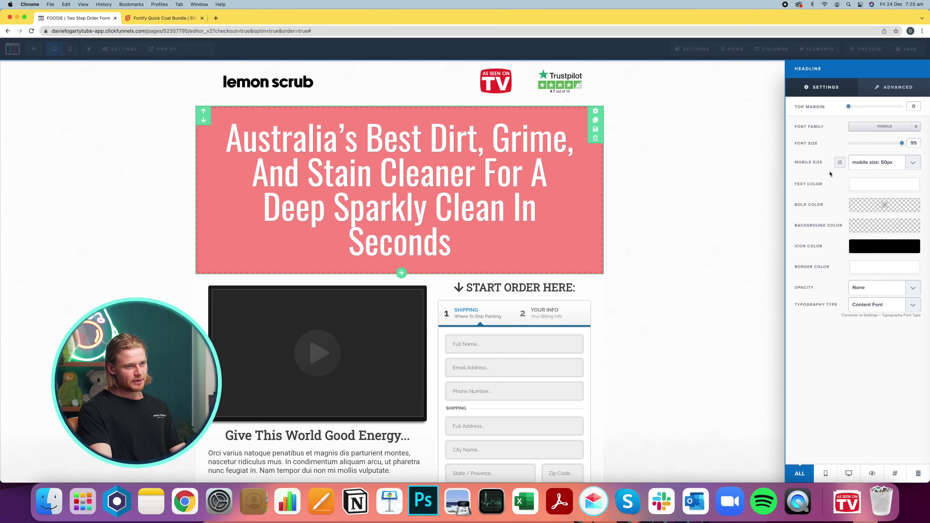
drag(901, 144, 890, 145)
click(496, 162)
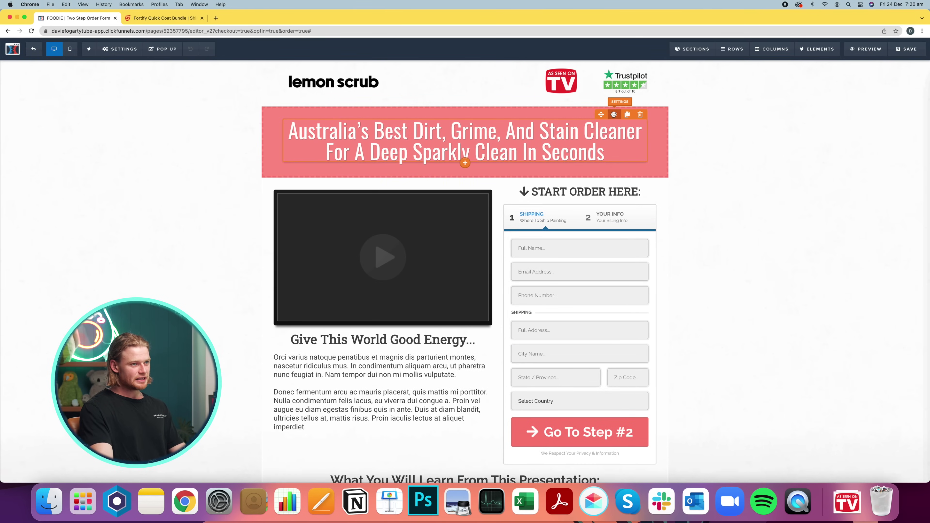
Make the words "Stain Cleaner" bold in the main headline.
click(613, 115)
click(393, 133)
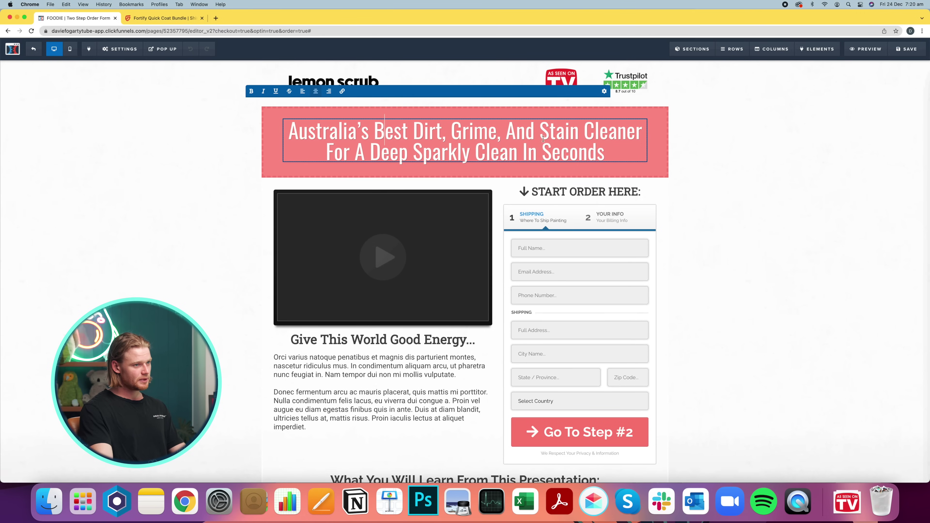
drag(544, 129, 643, 131)
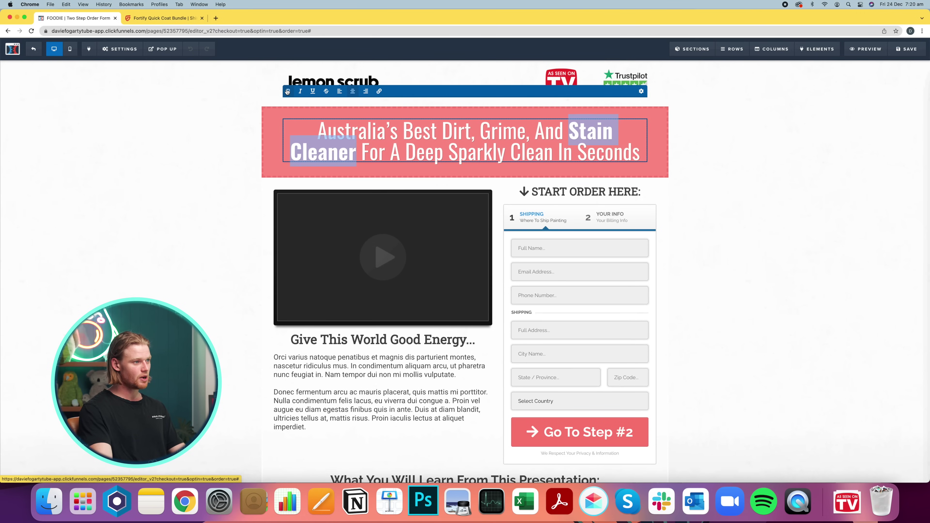
click(641, 91)
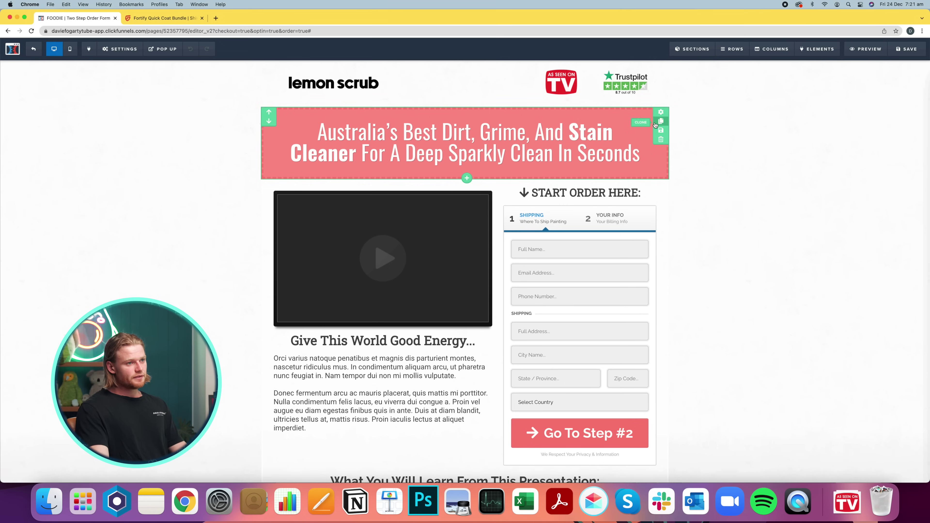
Give the headline section a yellow #ffe300 background and a dark gray dashed border.
click(661, 113)
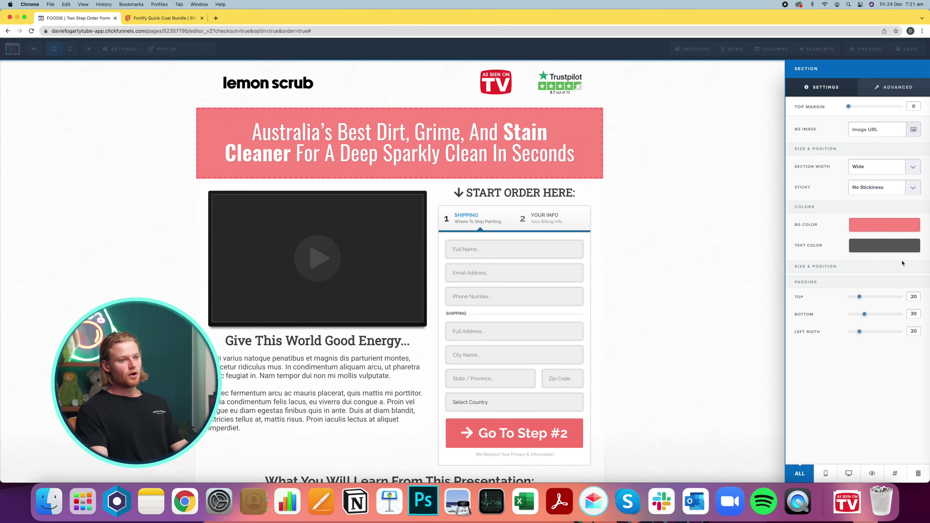
click(884, 227)
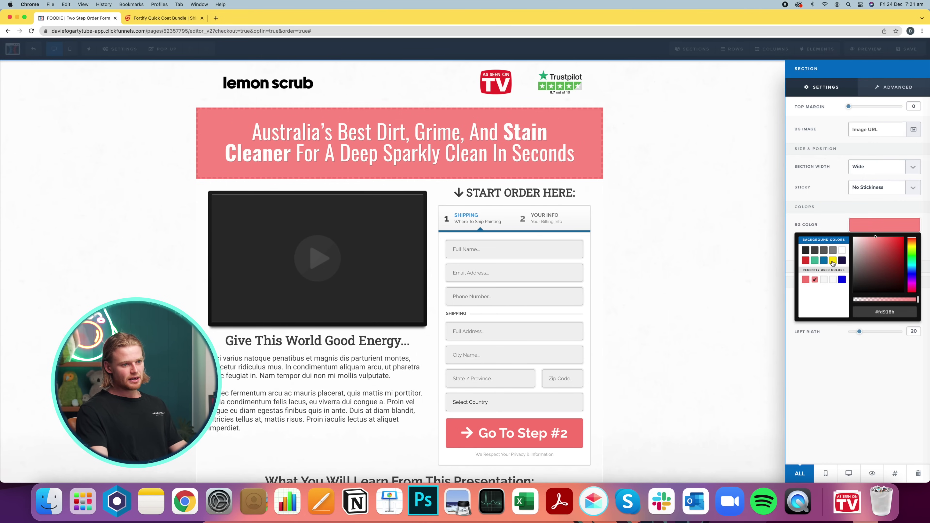
click(832, 261)
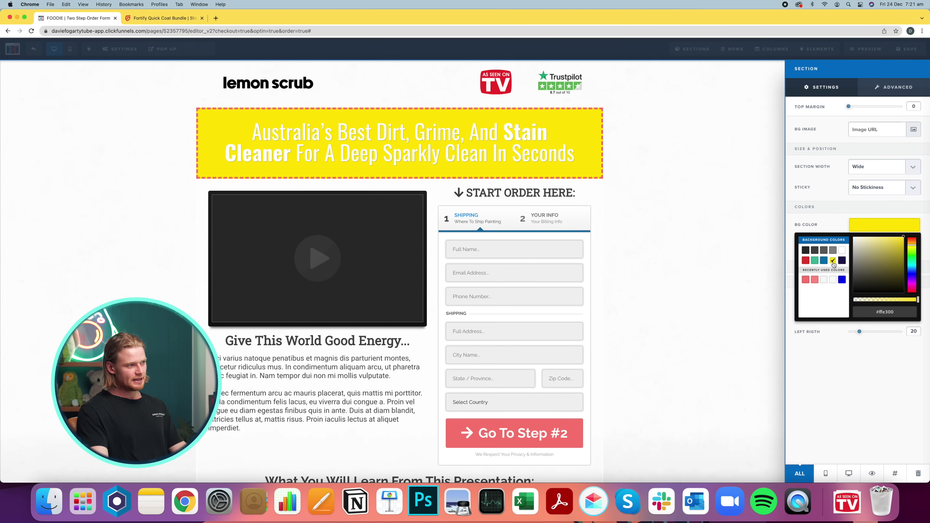
click(893, 87)
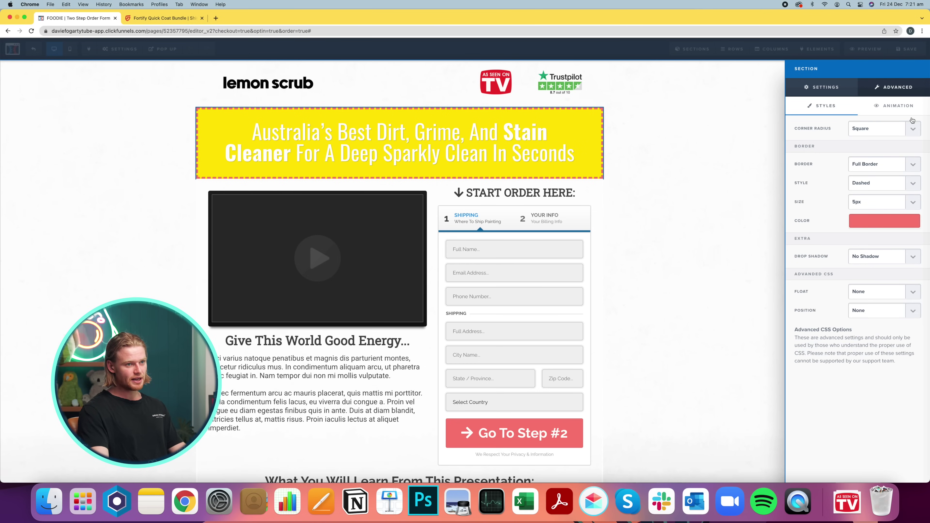
click(895, 222)
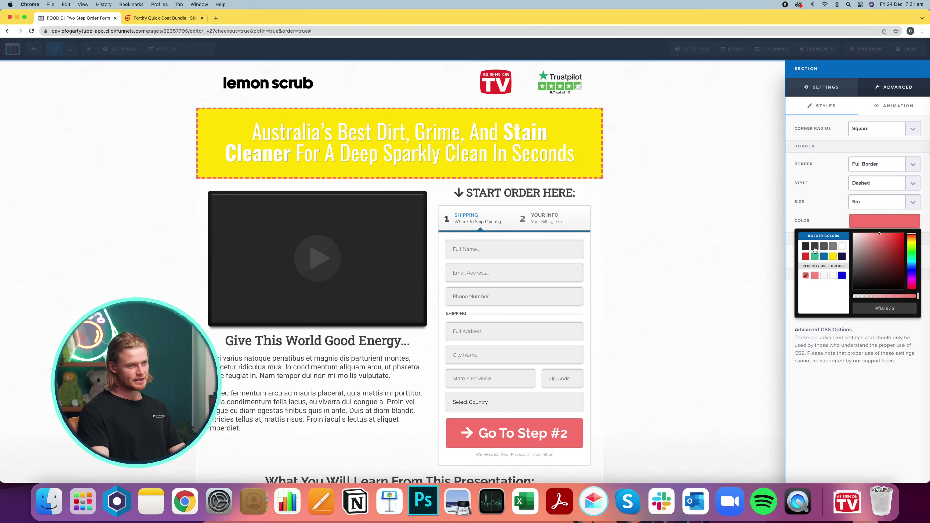
click(815, 251)
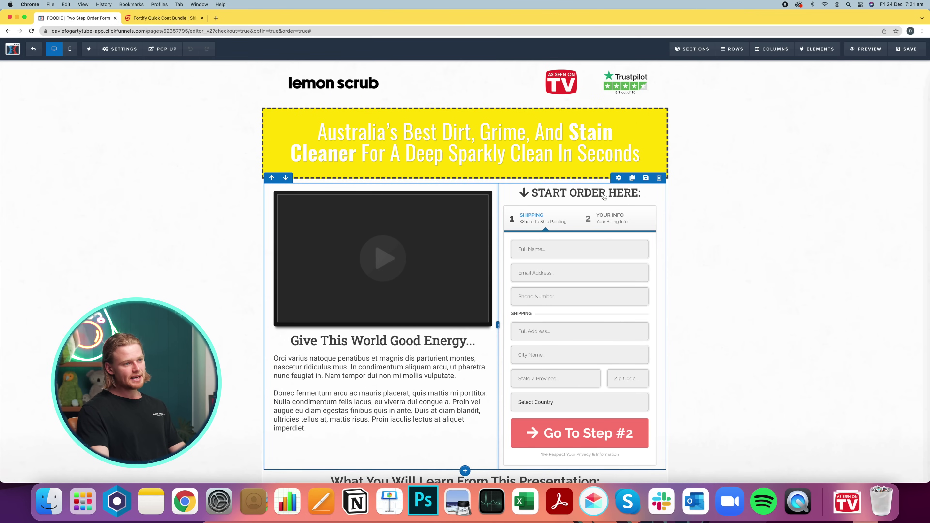
Review the Shine Armor sales page, its purchase options and the checkout for the three-bottle Fortify Quick Coat bundle, and return to the page editor.
click(167, 19)
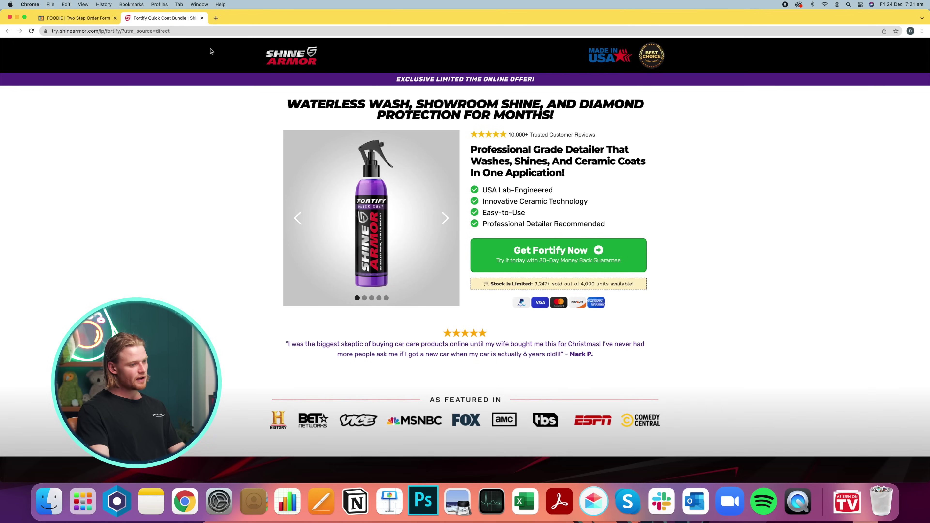
scroll(551, 352, down, 7)
scroll(551, 352, down, 20)
scroll(550, 353, up, 20)
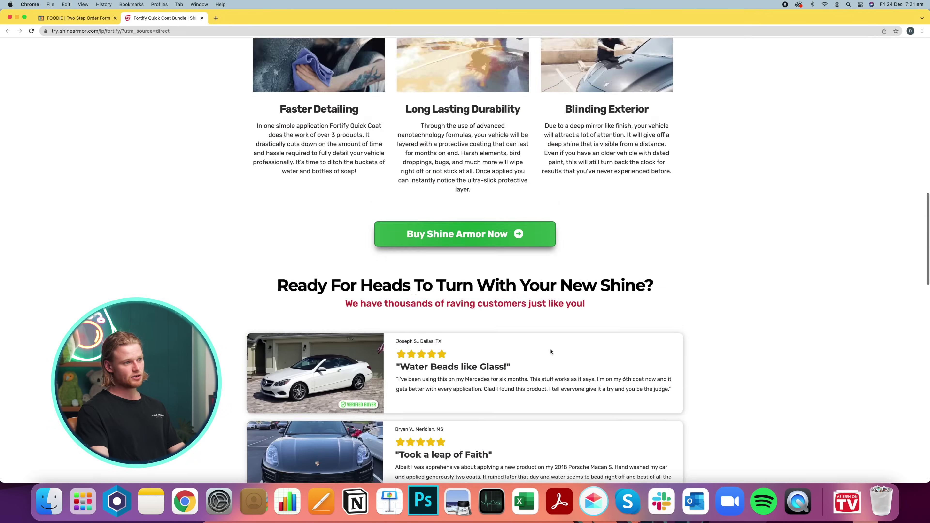
click(585, 252)
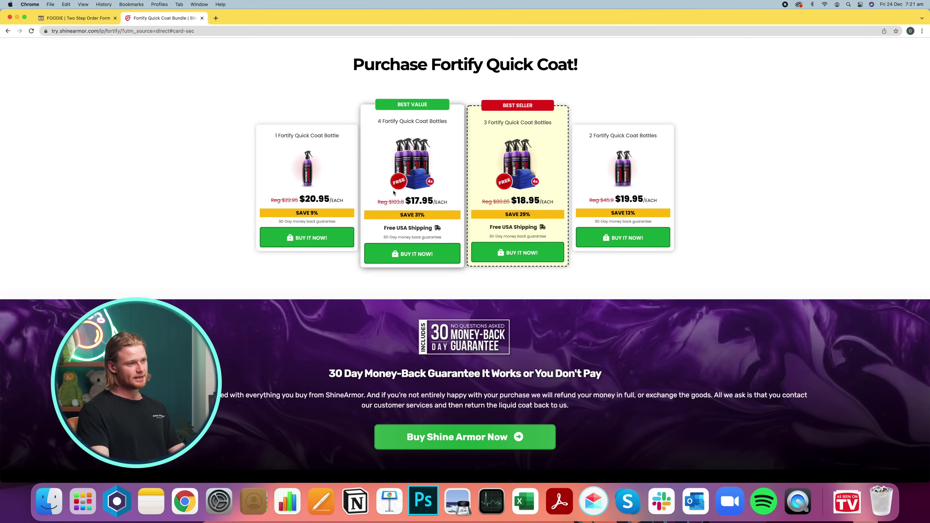
click(510, 255)
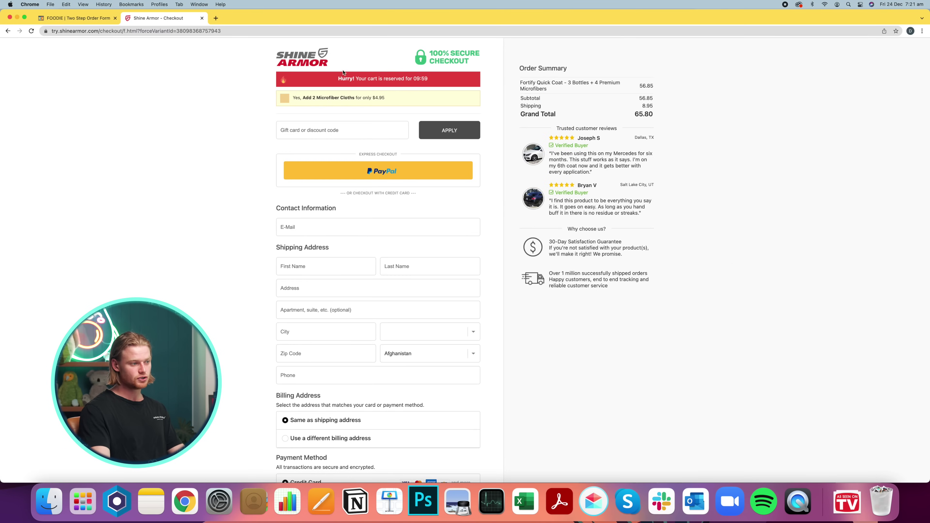
click(63, 19)
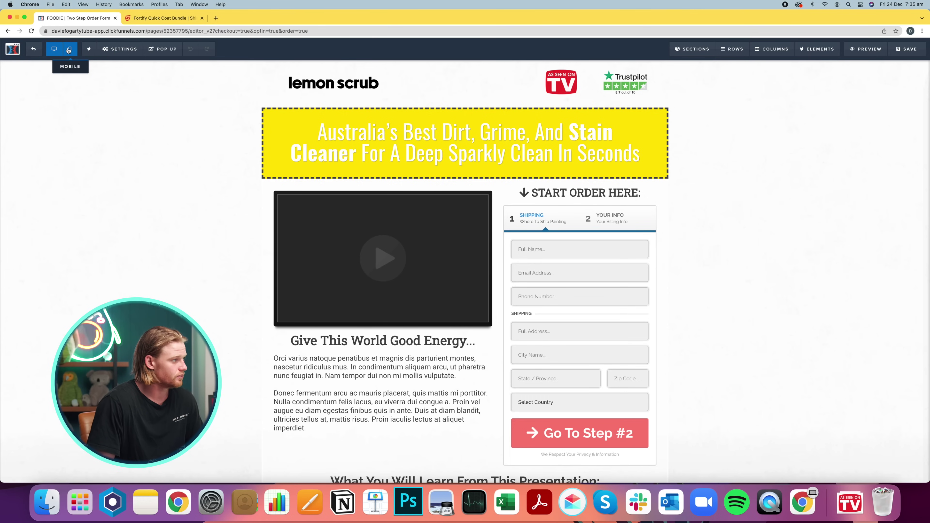
Switch the order page to mobile view, try a 56px mobile size for the headline and settle on 49px.
scroll(254, 165, down, 1)
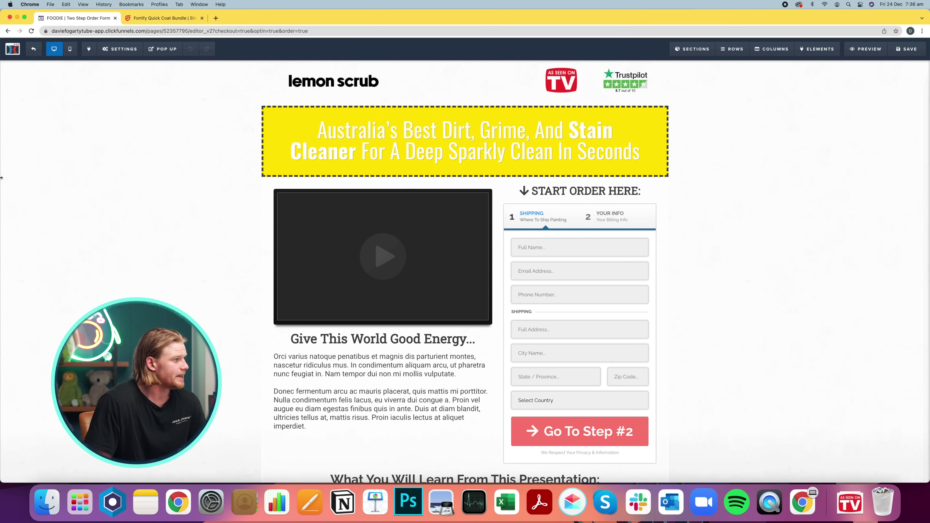
scroll(44, 117, down, 1)
click(70, 51)
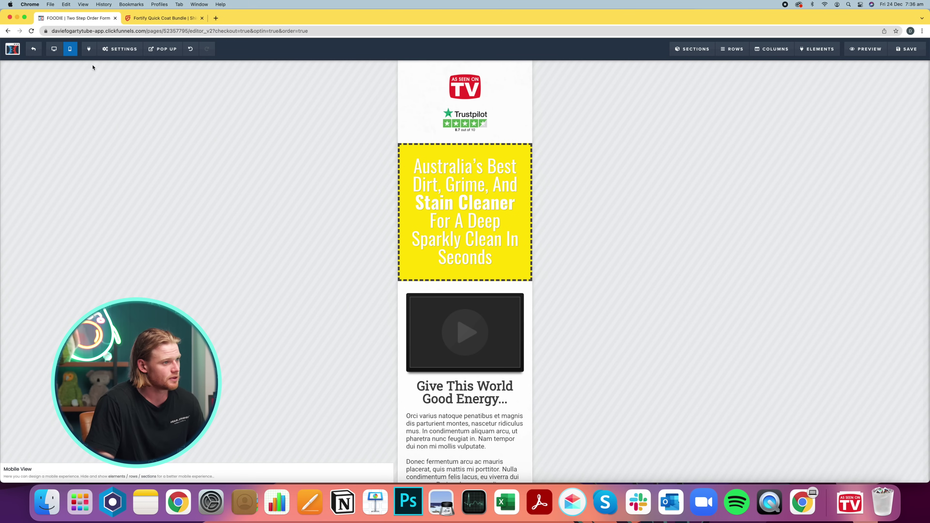
scroll(500, 176, up, 1)
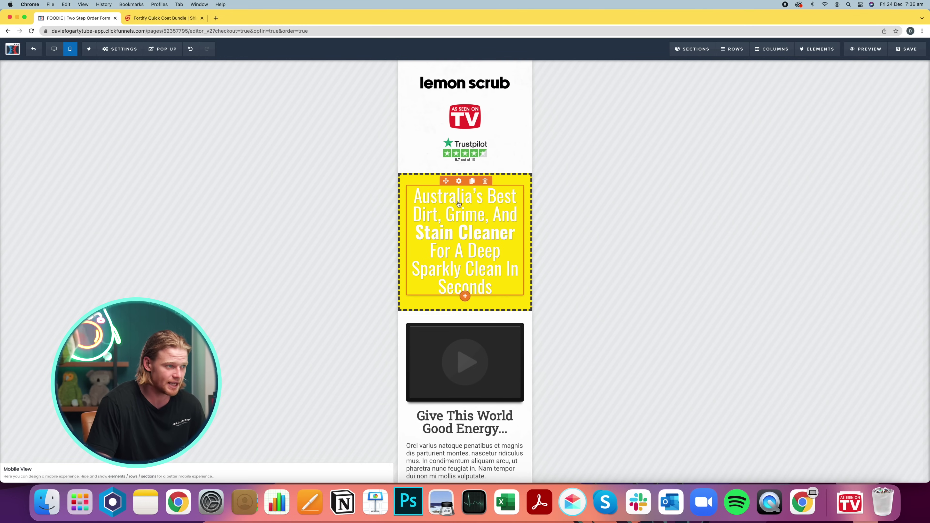
click(459, 181)
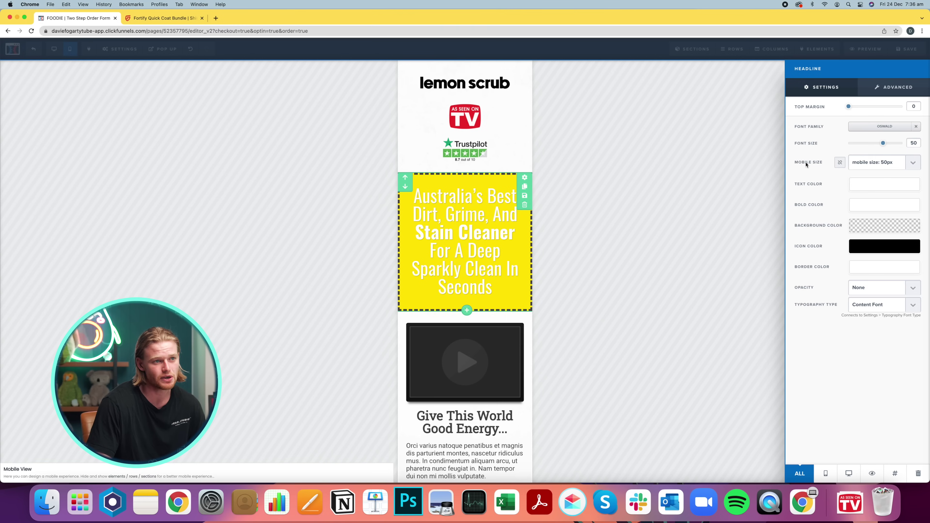
click(913, 163)
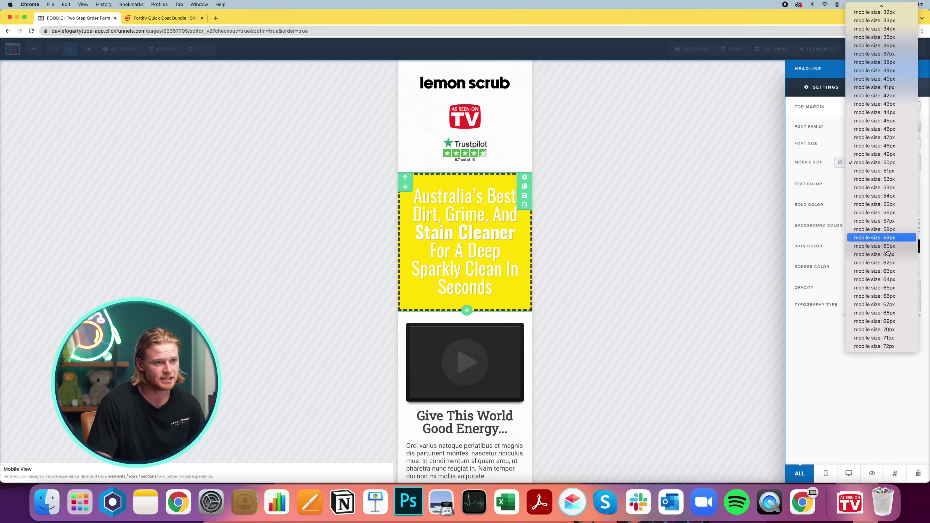
click(886, 212)
click(913, 163)
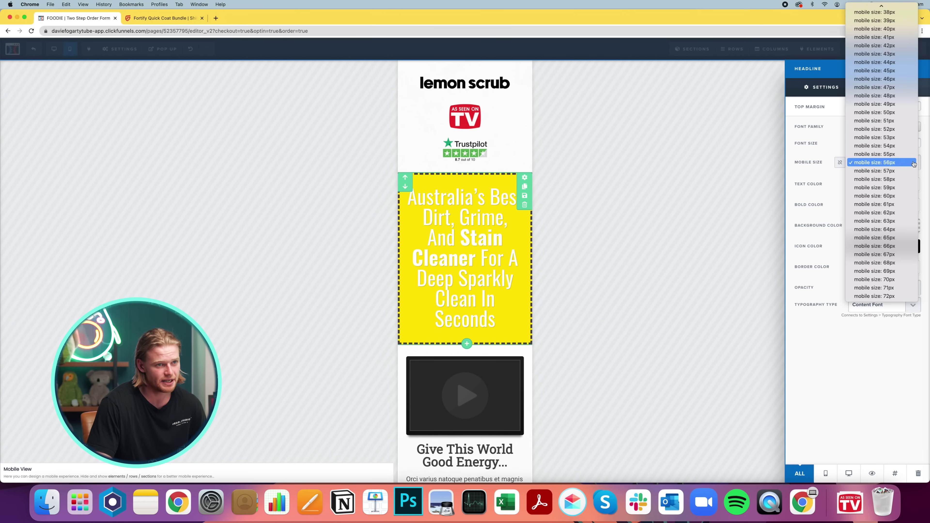
click(889, 104)
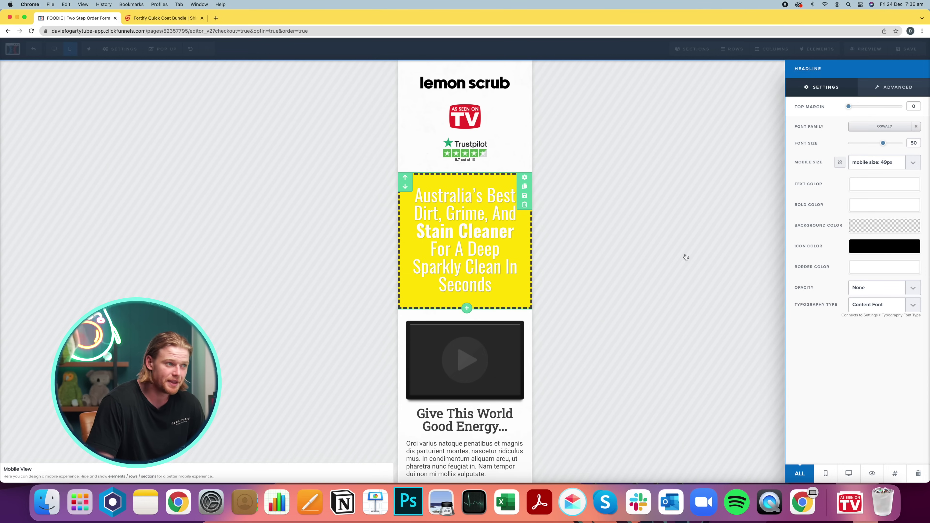
click(628, 251)
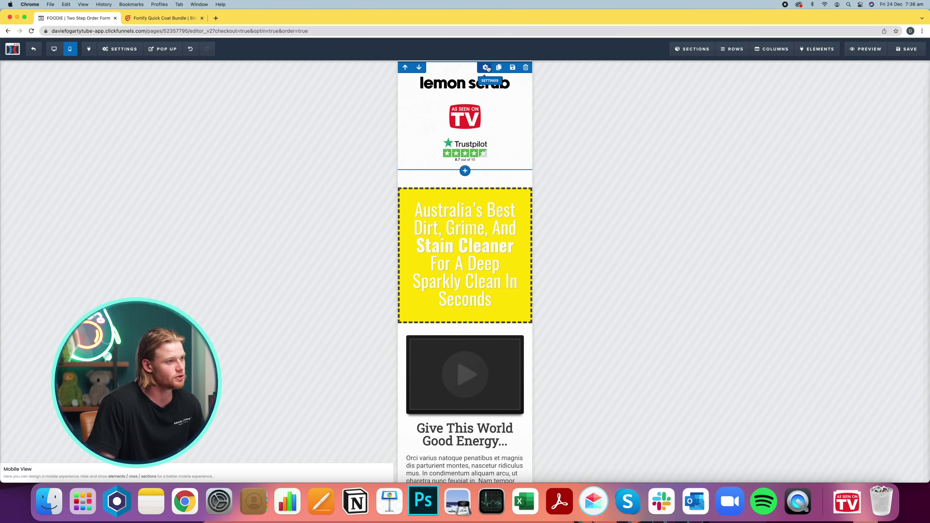
Show the three-column logo row on desktop only and switch back to the mobile view to check it.
click(487, 68)
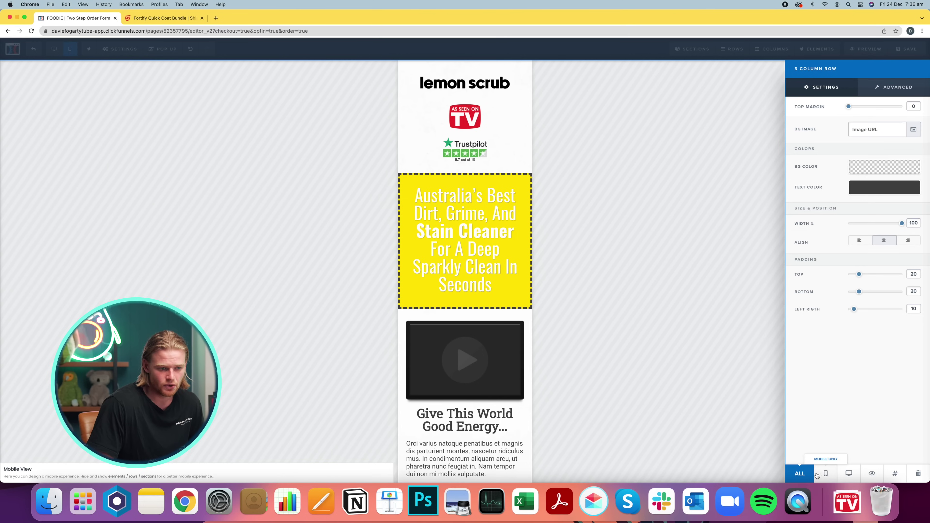
click(848, 474)
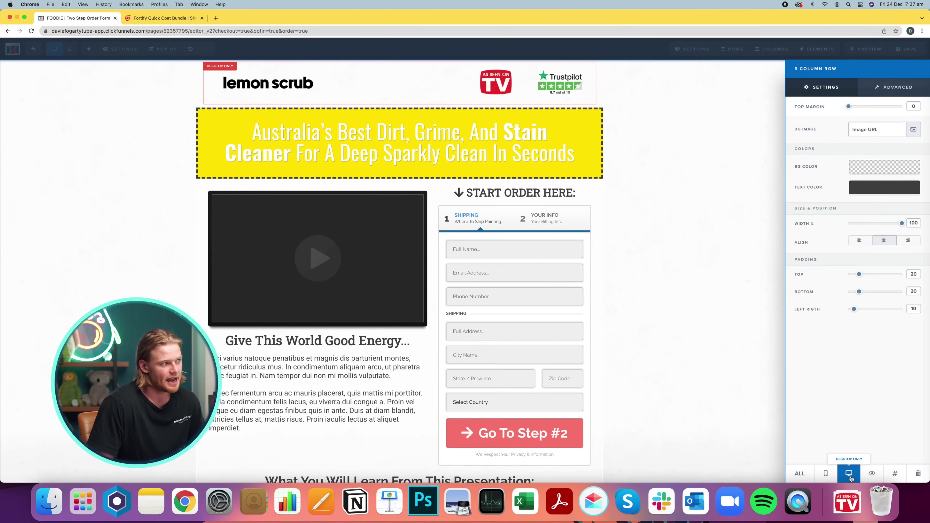
click(99, 104)
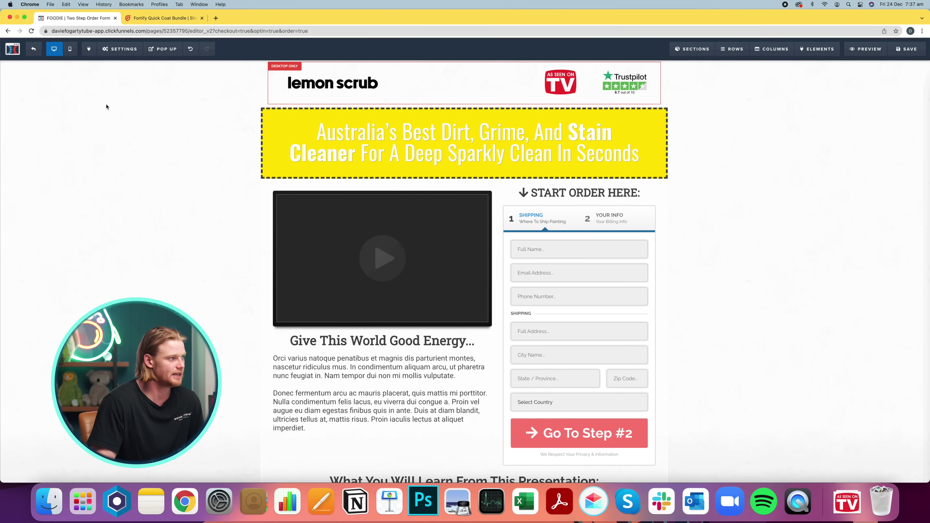
click(70, 49)
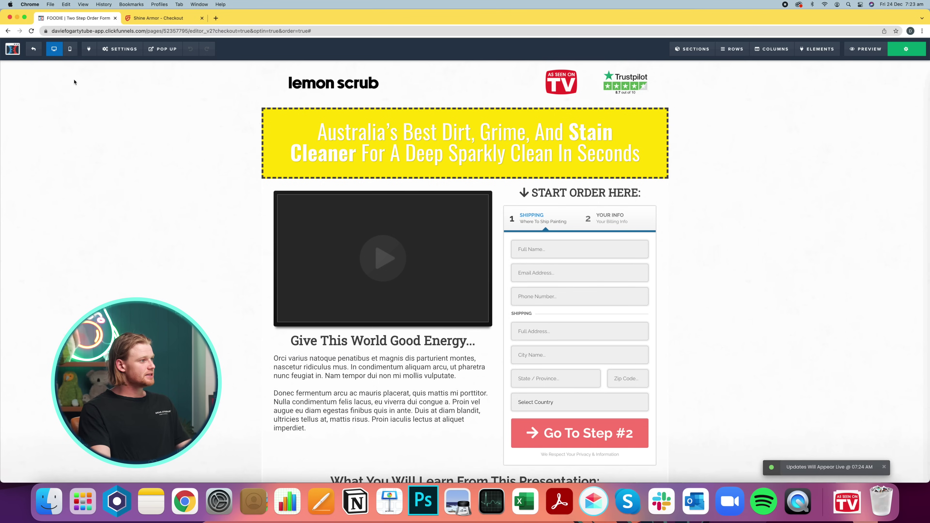
Leave the page editor, open the FOODIE funnel's settings and check the available domain options.
click(35, 53)
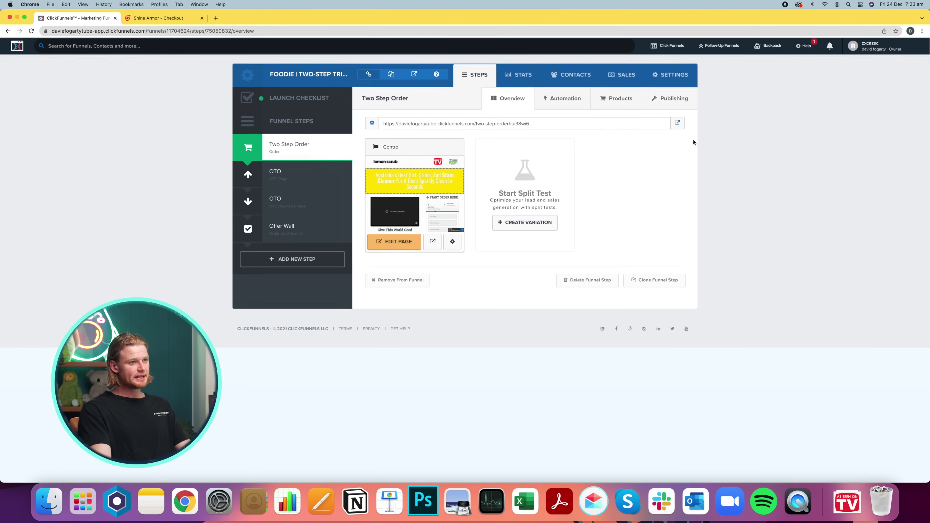
click(667, 76)
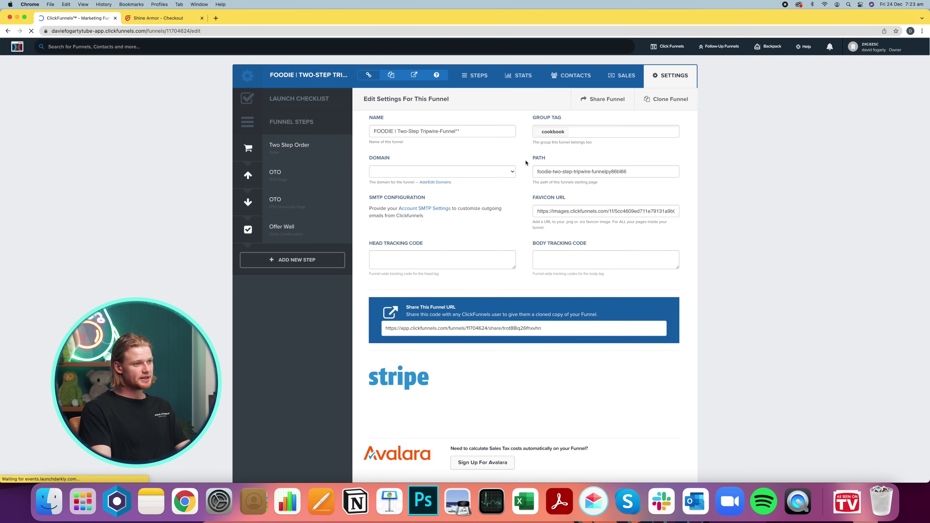
click(513, 173)
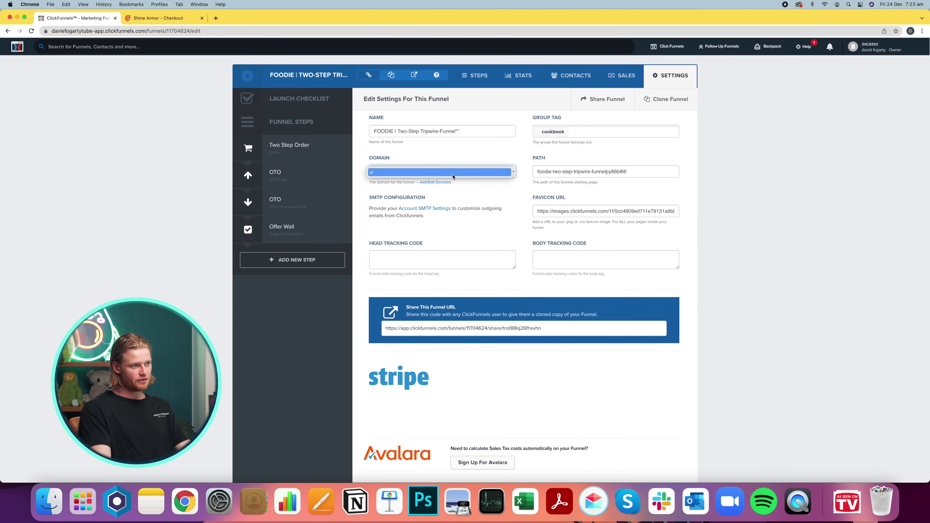
click(474, 189)
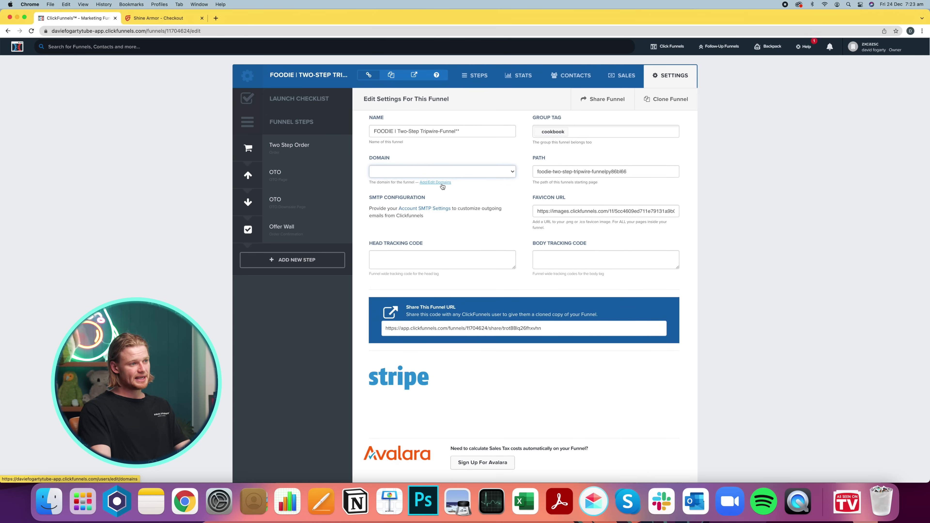
Open the domain setup from the funnel settings and choose to add an existing domain, dismissing the introductory videos.
click(441, 184)
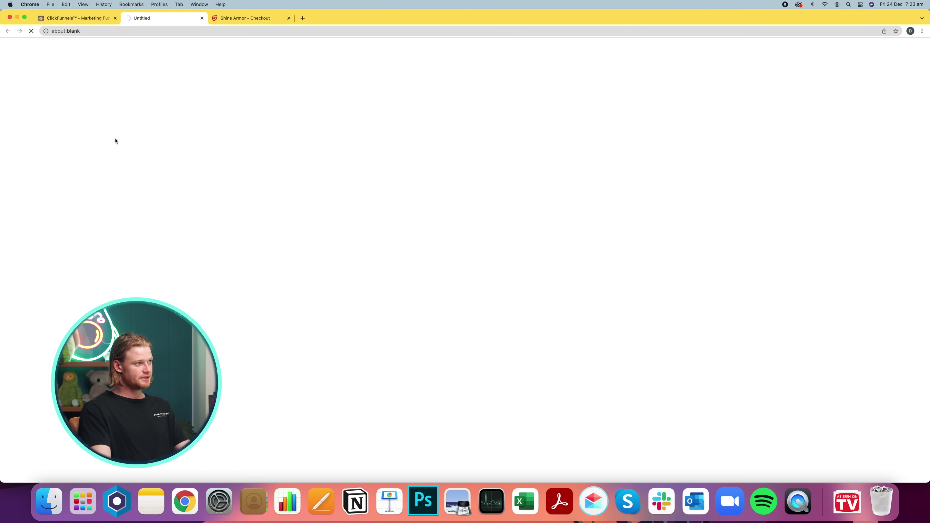
click(138, 202)
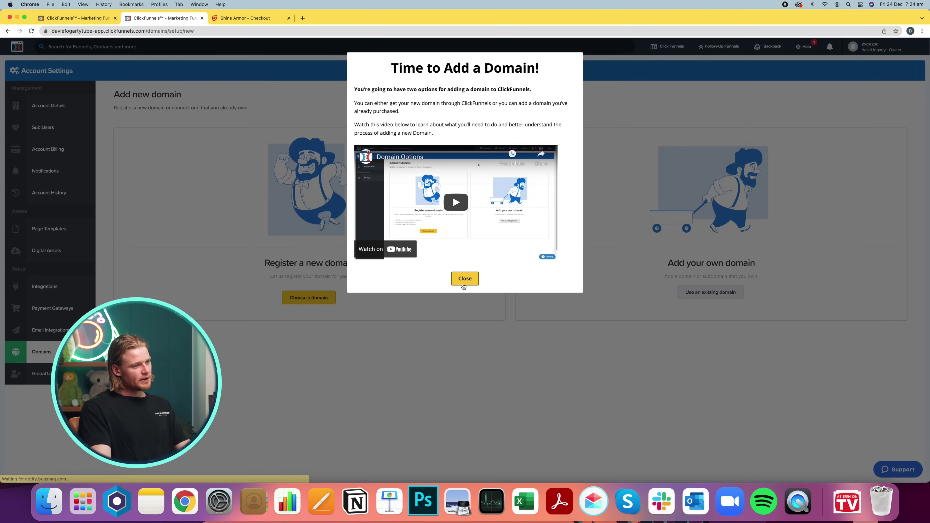
click(466, 281)
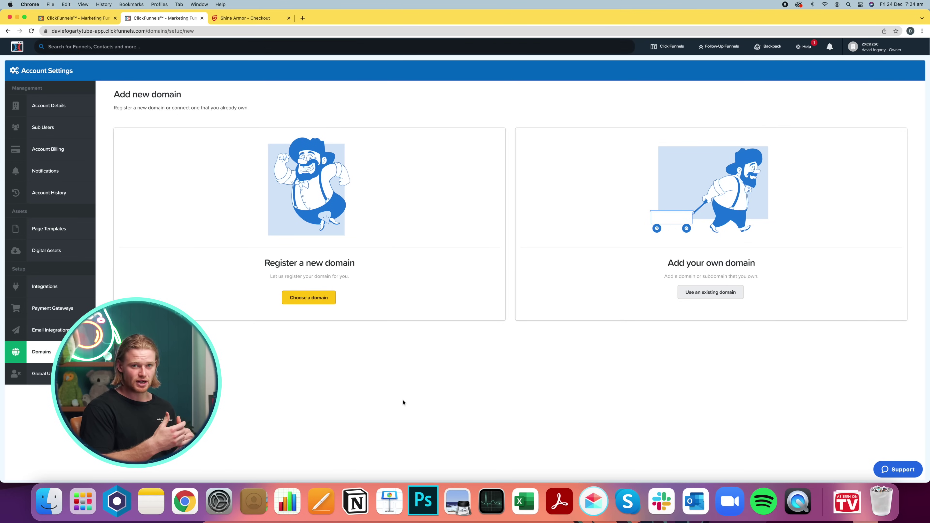
click(707, 293)
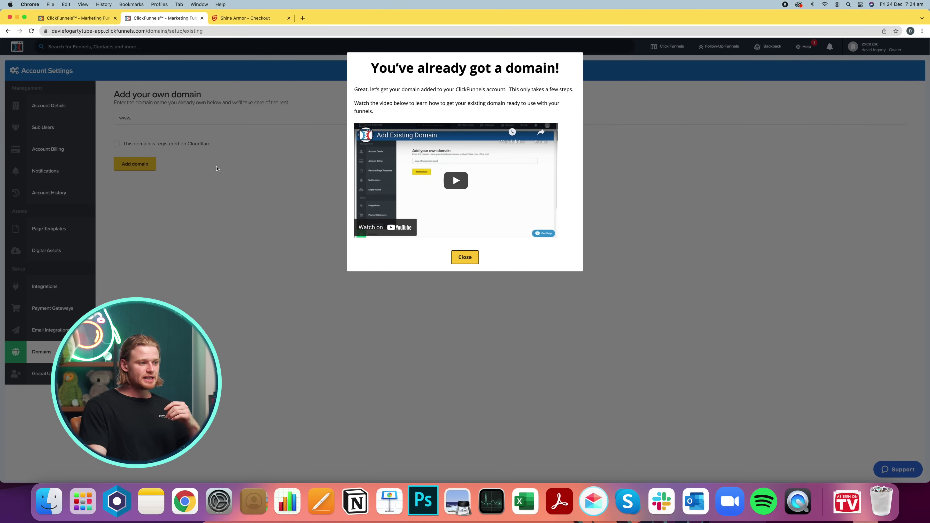
click(471, 261)
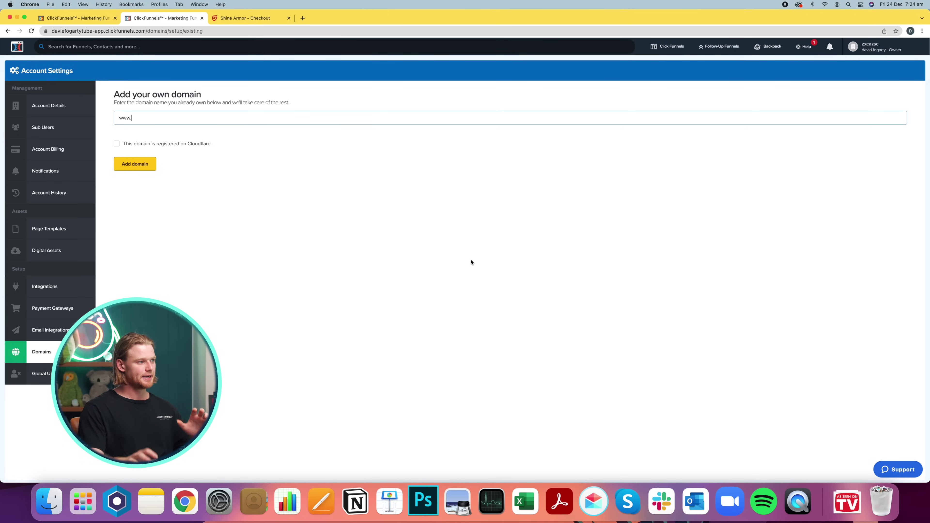
Add offer.trylemonscrub.com.au as an own domain and highlight the CNAME record details in the connection instructions.
triple_click(163, 120)
text(offer.trylemonscrub.com.au)
click(141, 165)
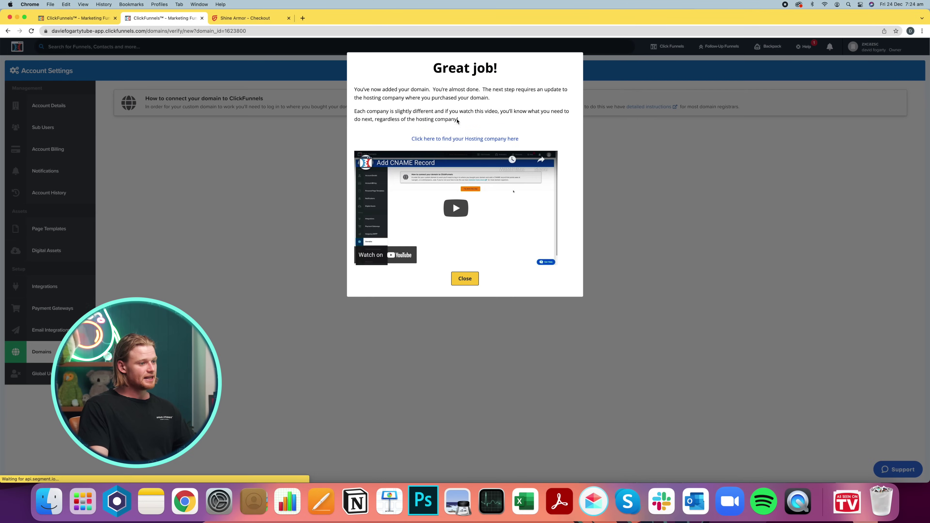
click(460, 277)
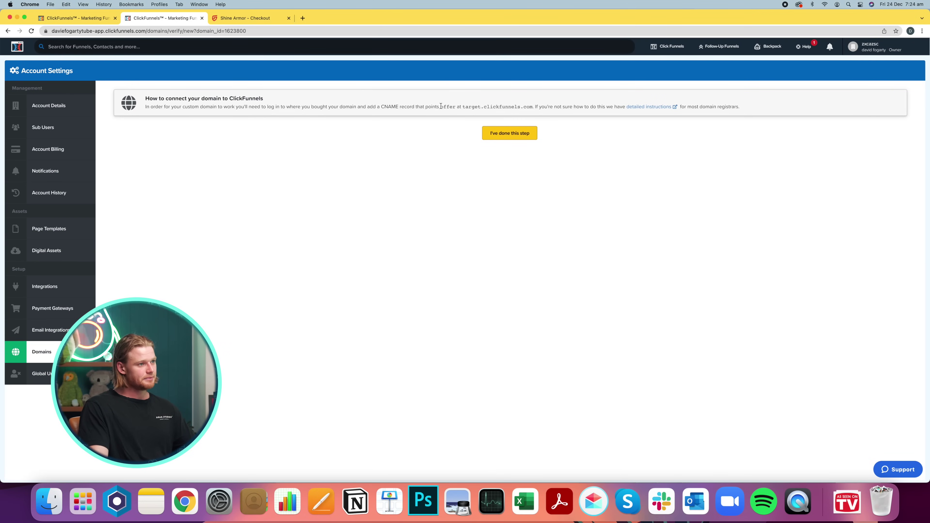
drag(441, 107, 532, 107)
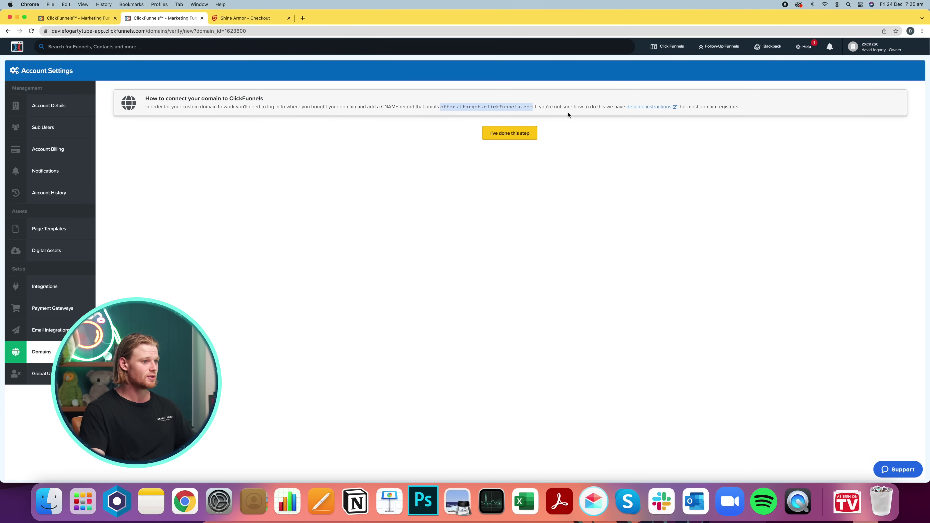
Open the account's payment gateway settings and choose Stripe as the new gateway.
click(42, 310)
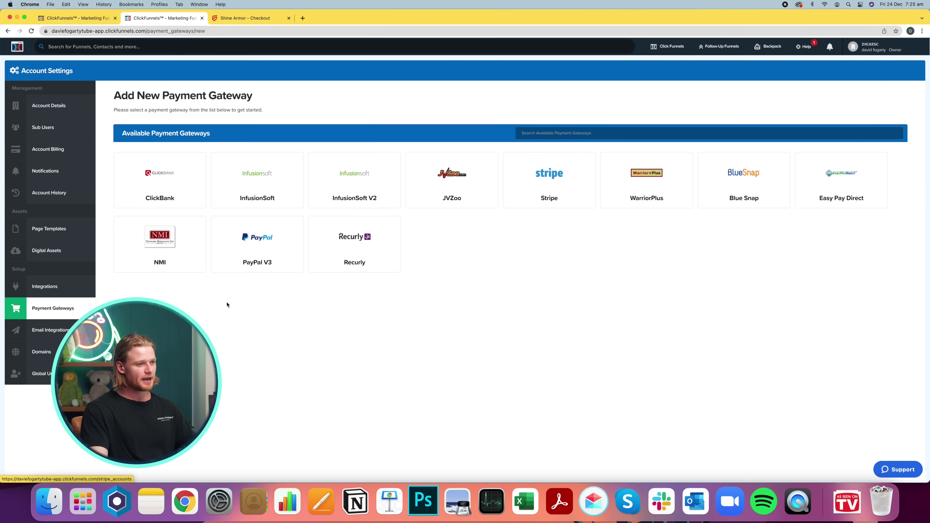
click(552, 185)
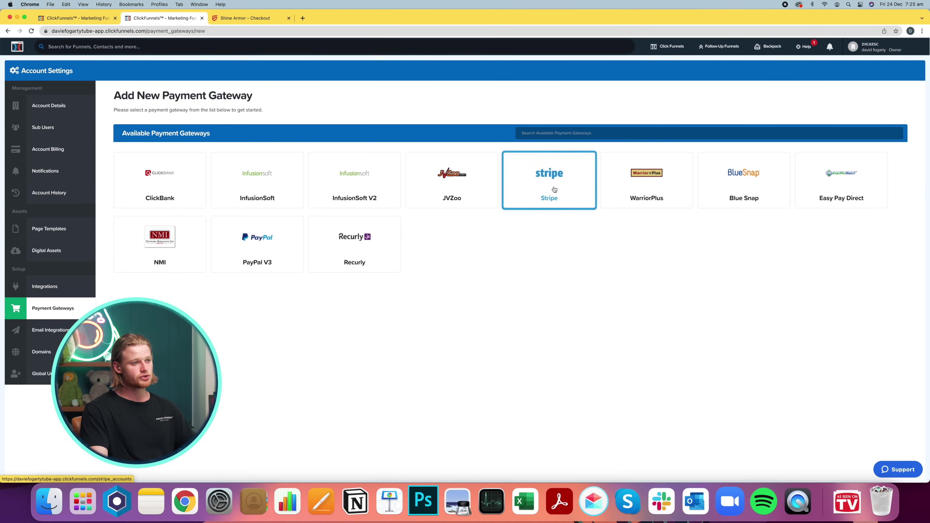
click(137, 183)
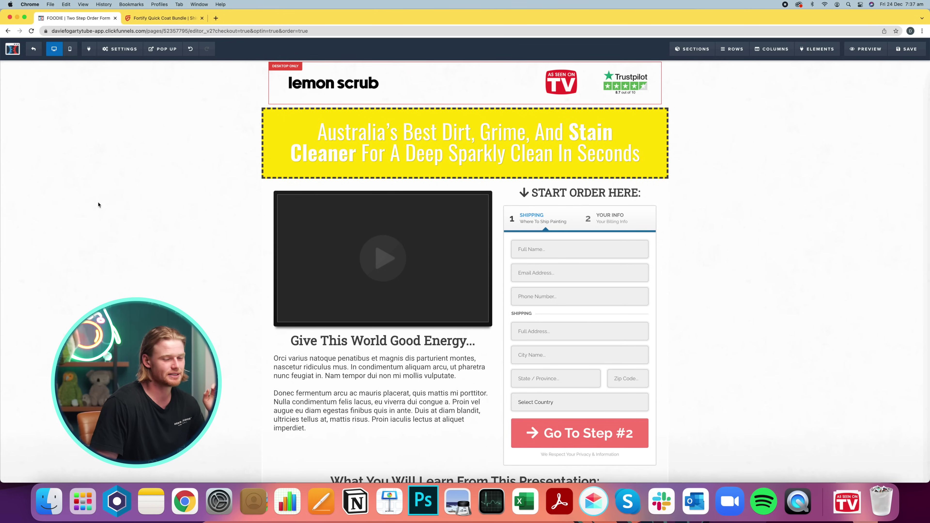
Switch the order page to mobile view and set its SEO title to "Lemon Scrub Offer | Cleaning Paste".
click(70, 49)
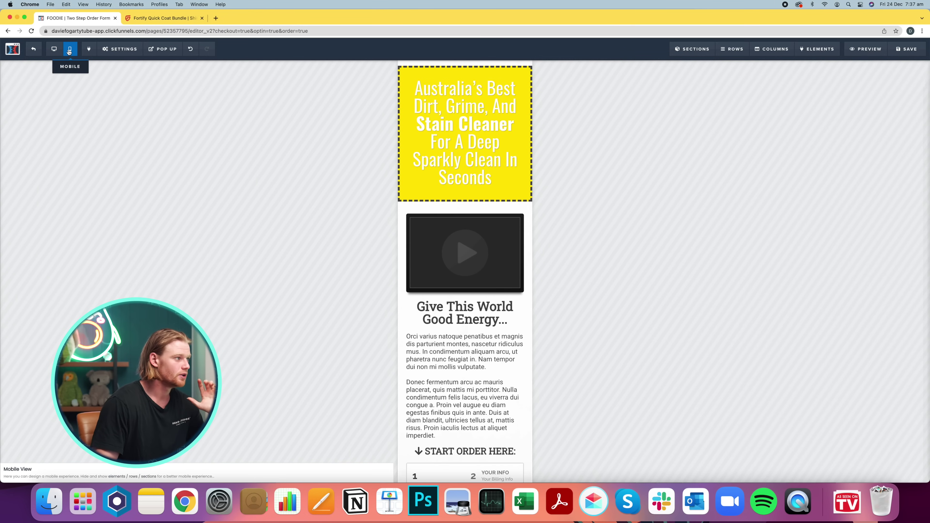
click(118, 52)
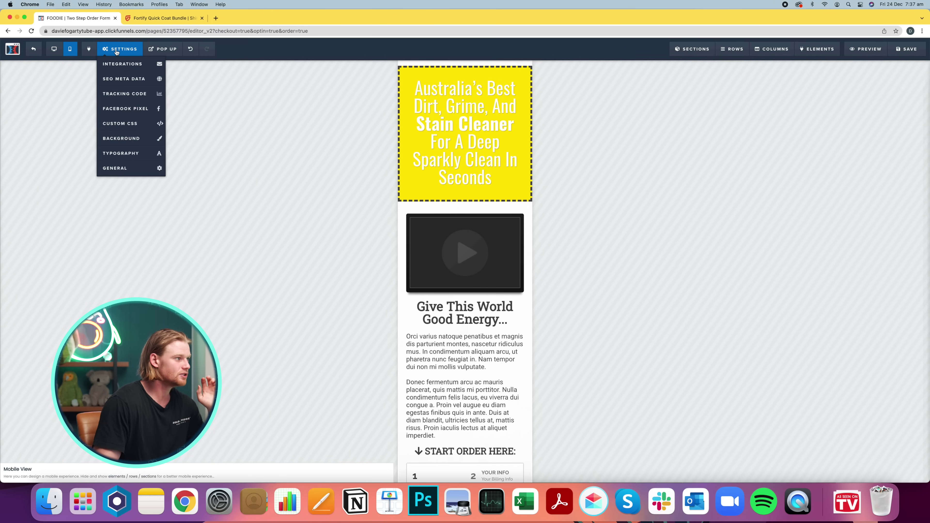
click(130, 81)
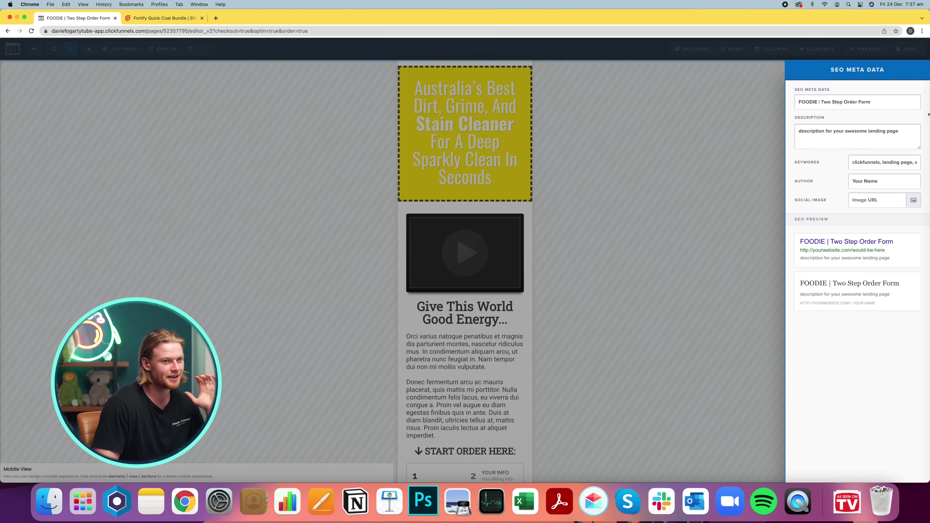
triple_click(900, 100)
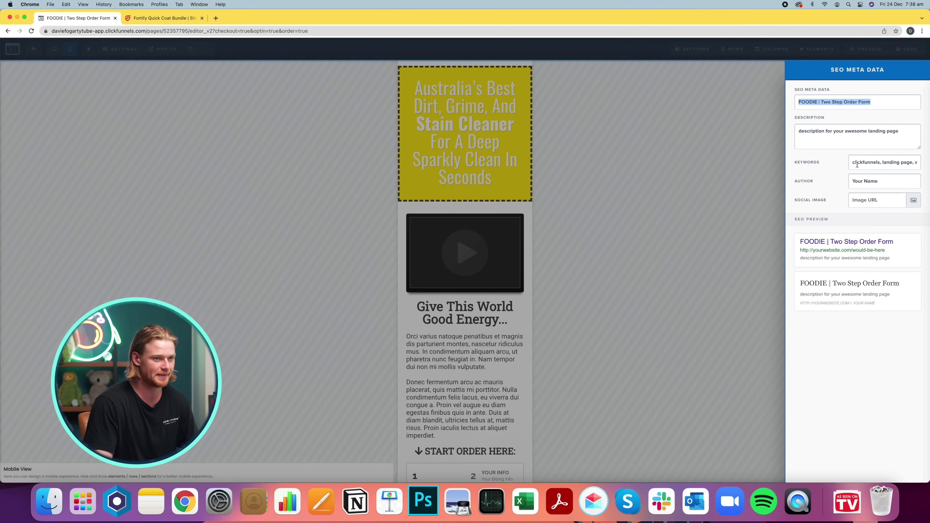
text(L)
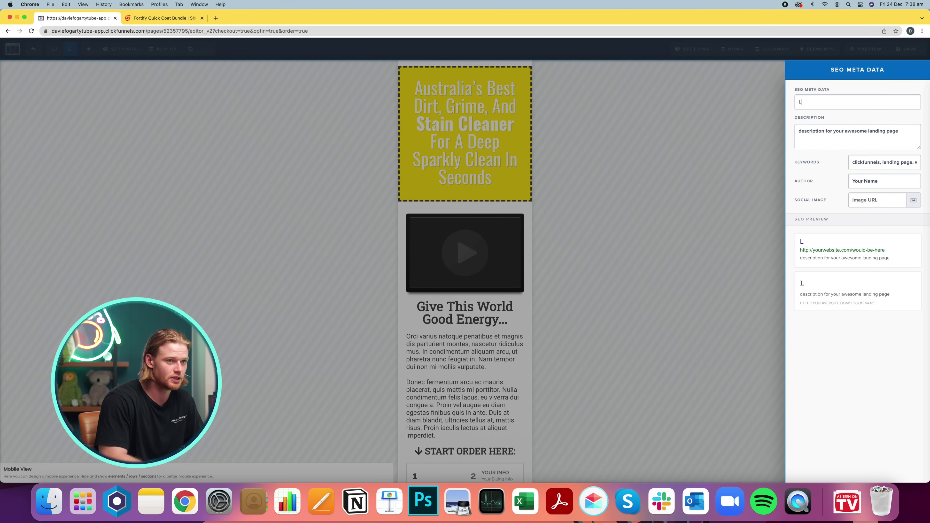
text(emon Scrub Off)
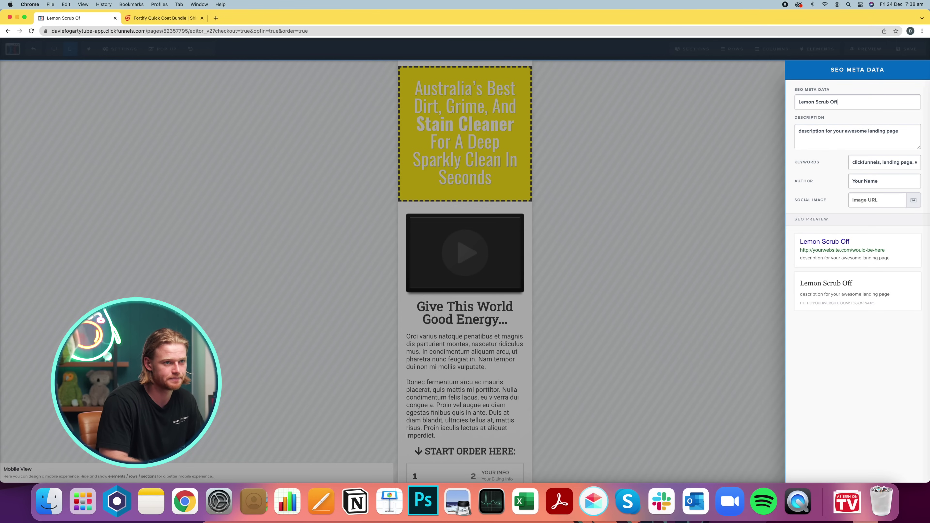
text(er | Cleaning Paste)
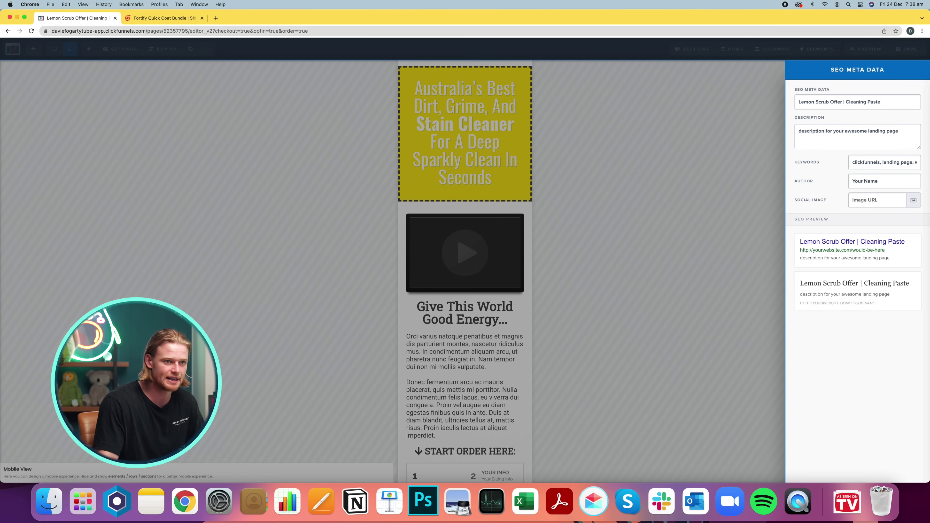
Set the SEO description to "Save up to 50% on lemon scrub", clear the keywords and check the image library for a social image.
triple_click(894, 133)
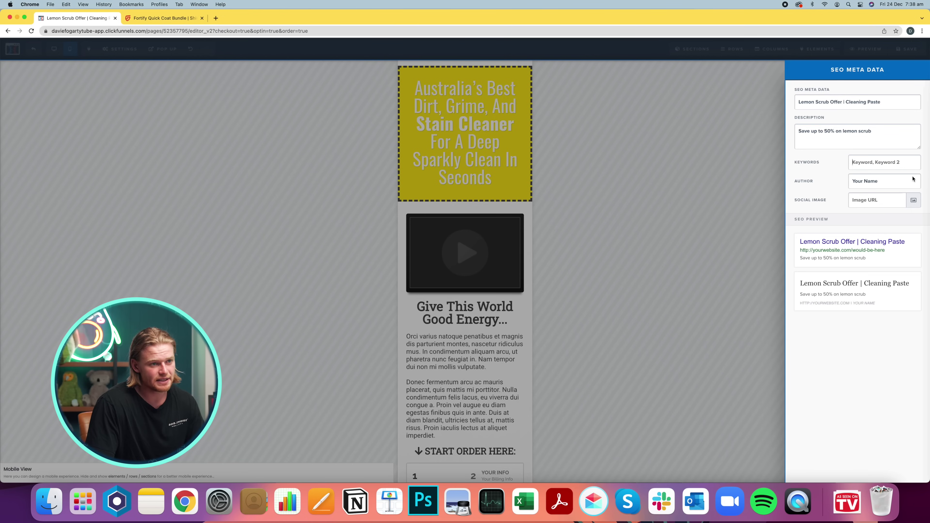
click(914, 200)
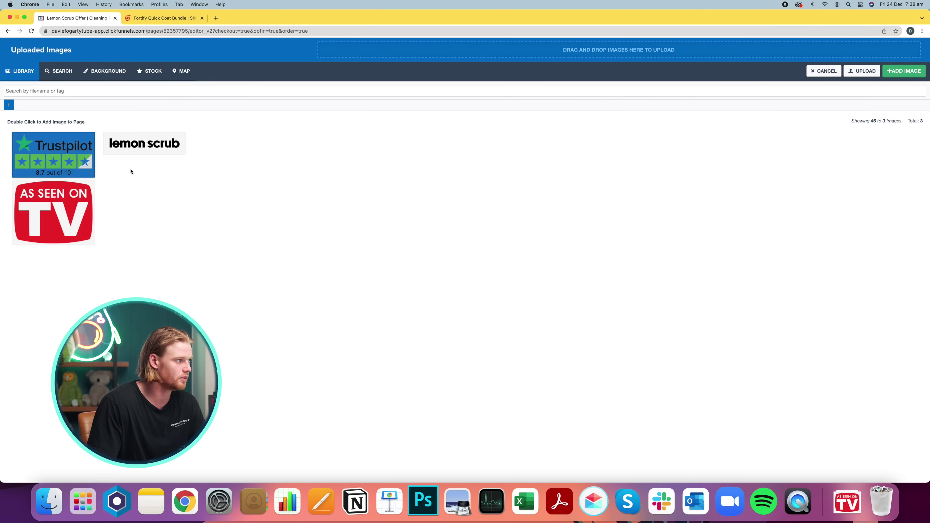
click(824, 71)
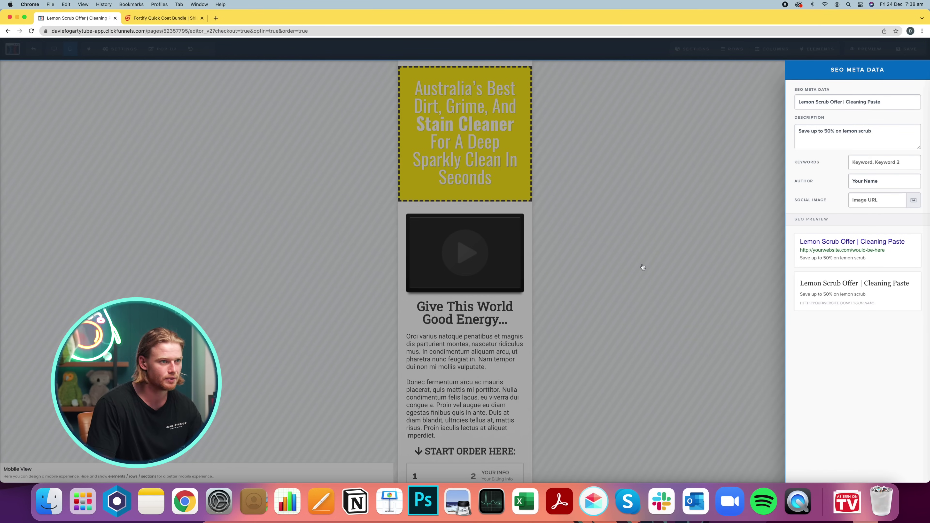
click(658, 266)
Hide the affiliate badge in the order page's general settings and close them.
click(120, 171)
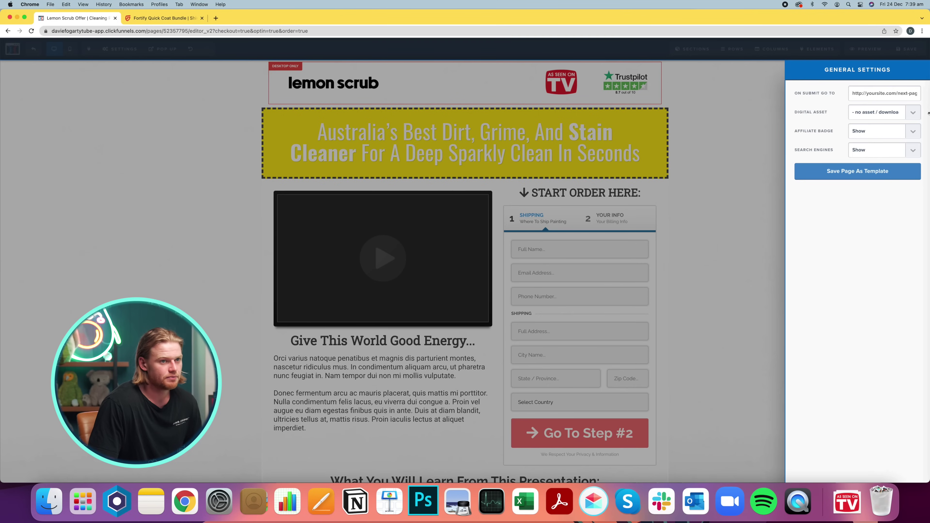
click(913, 131)
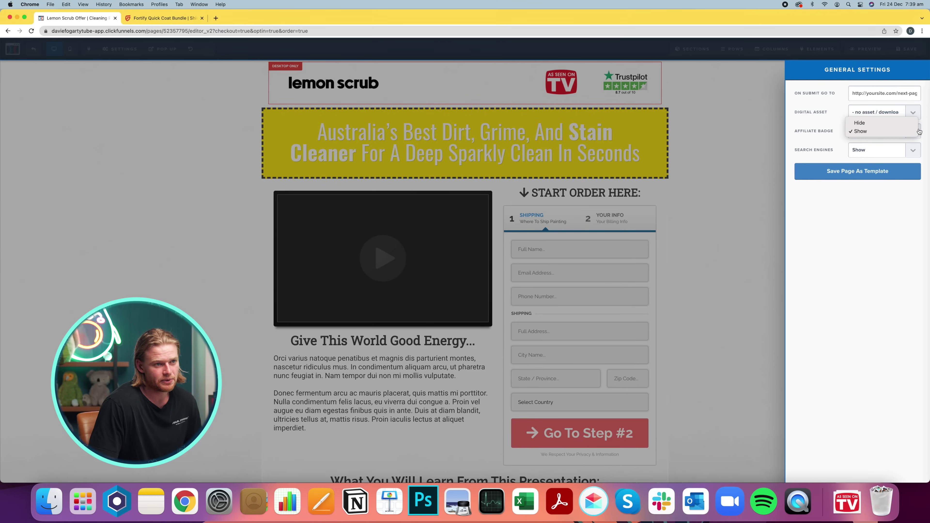
click(884, 198)
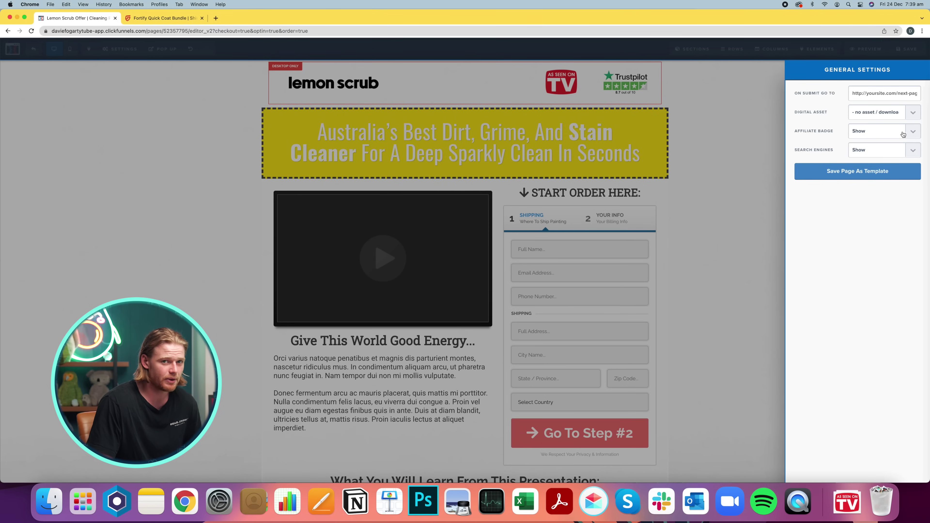
click(912, 132)
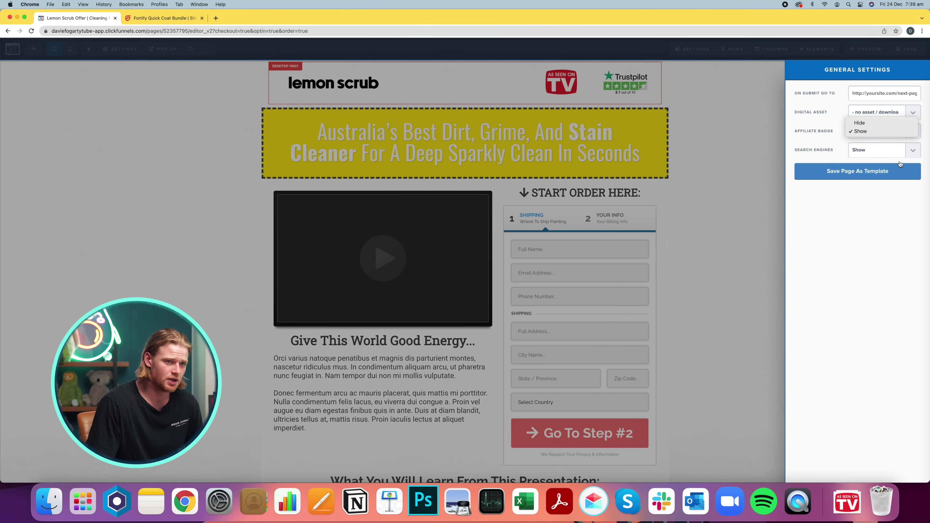
click(858, 125)
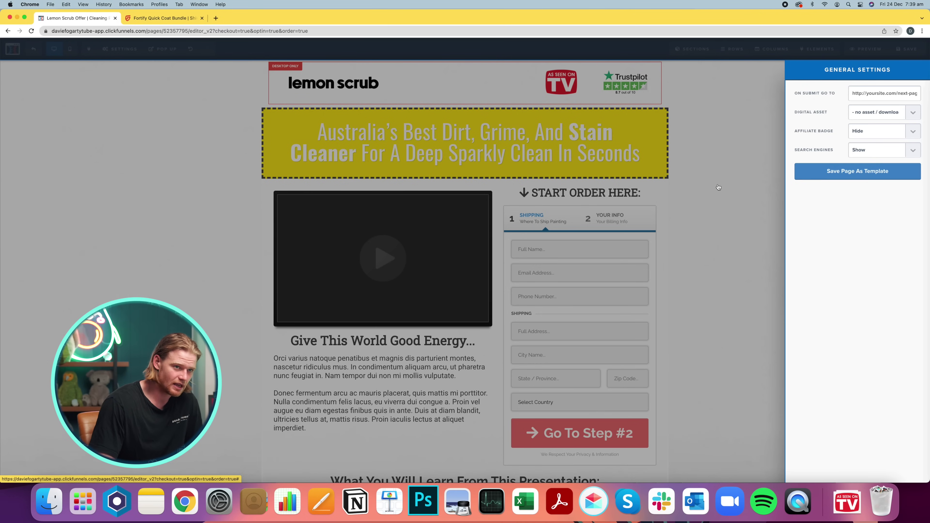
click(764, 183)
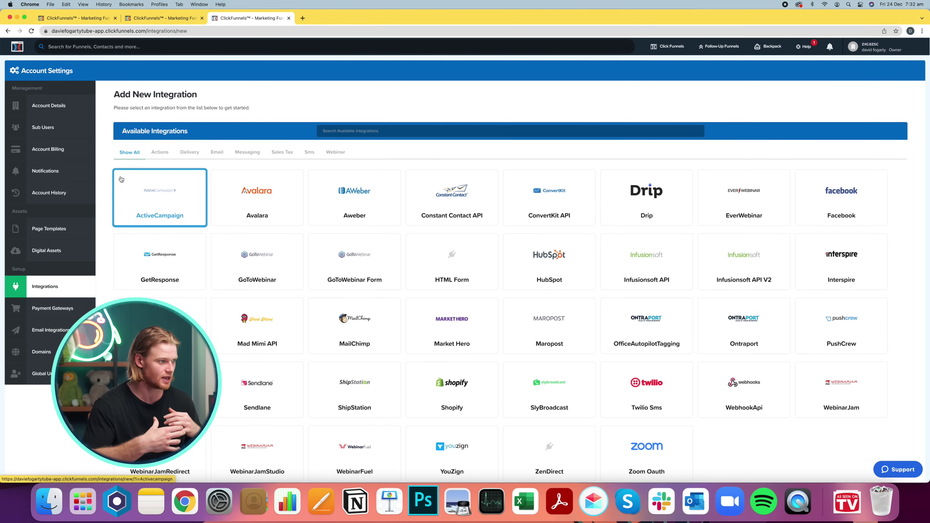
Open the Lemon Scrub Shopify store's apps page in a new browser tab and install the unlisted ClickFunnels app.
click(303, 18)
key(super+v)
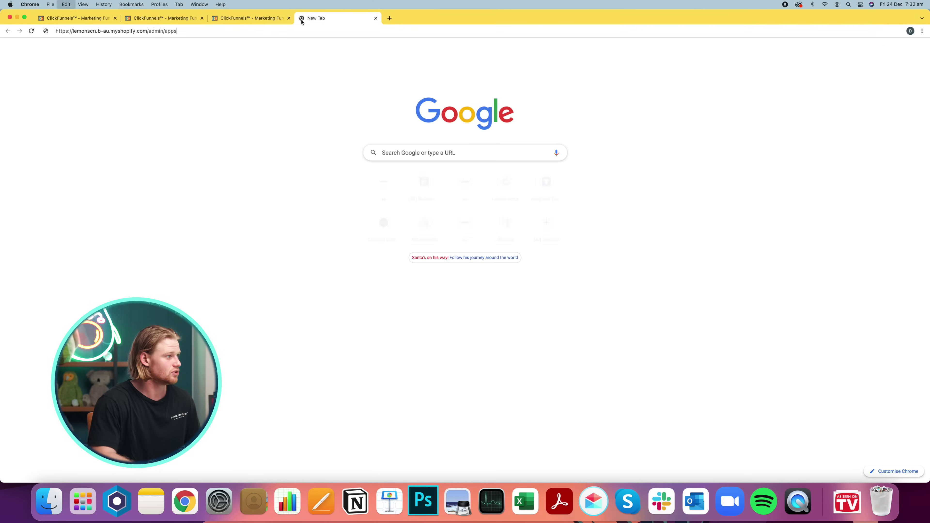
key(Return)
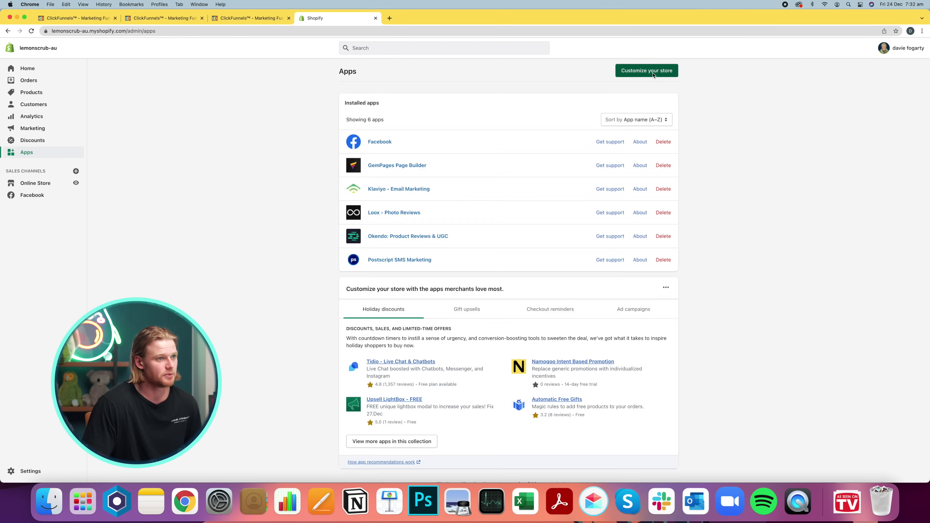
click(647, 70)
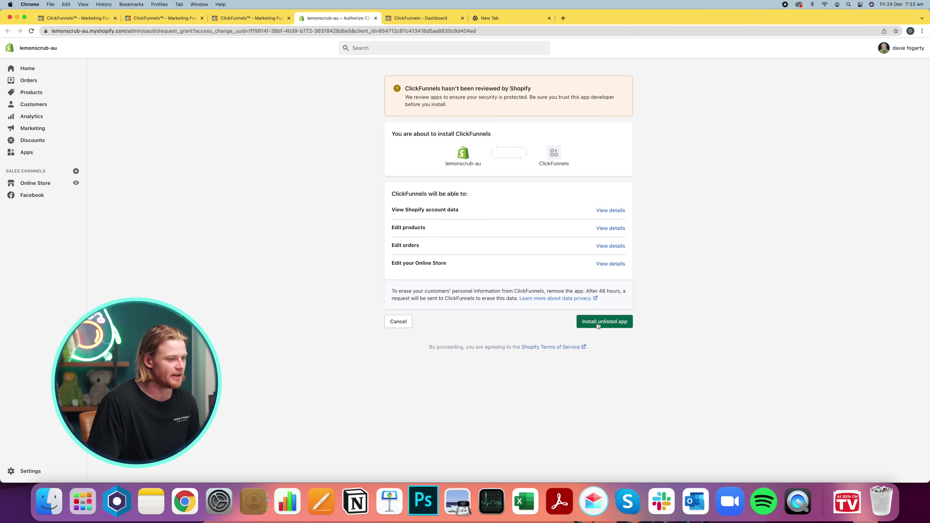
click(600, 322)
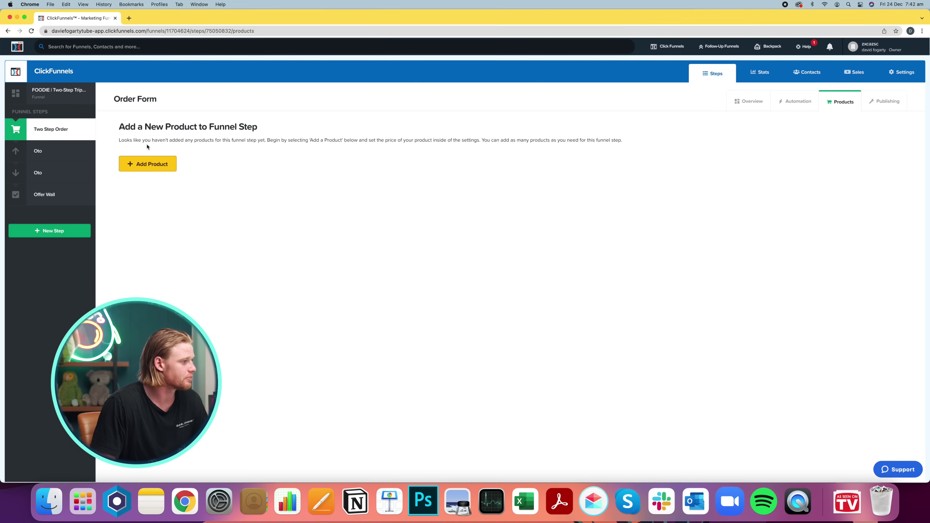
Add a one-time product to the Two Step Order step using the Lemon Scrub AU Stripe integration and continue to its product details.
click(150, 164)
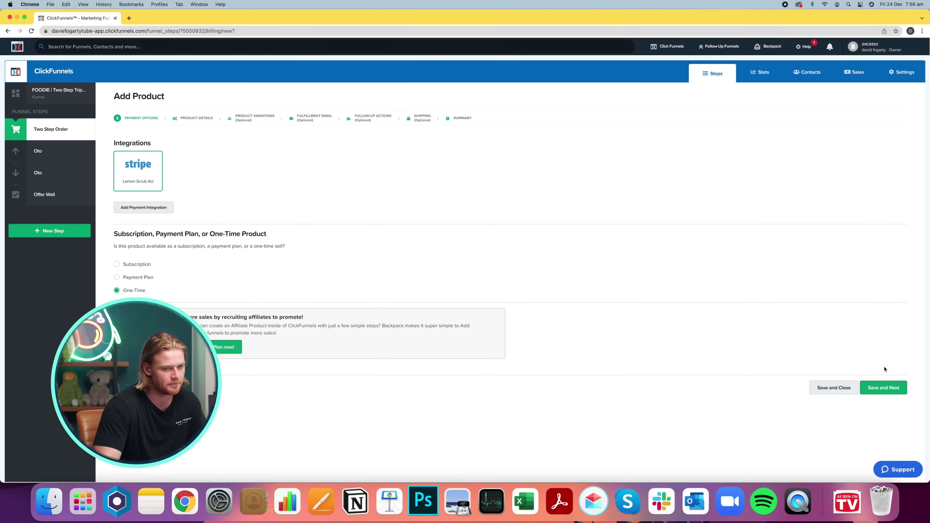
click(891, 389)
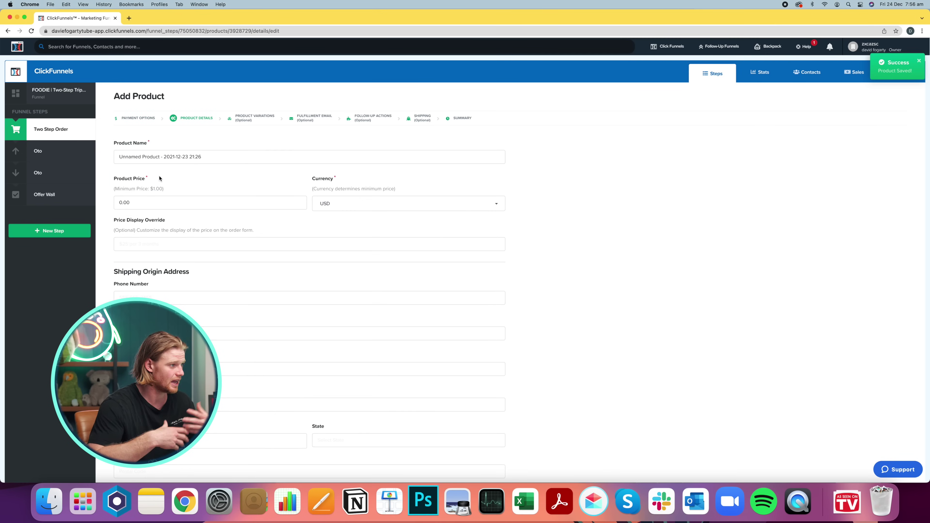
scroll(160, 178, down, 3)
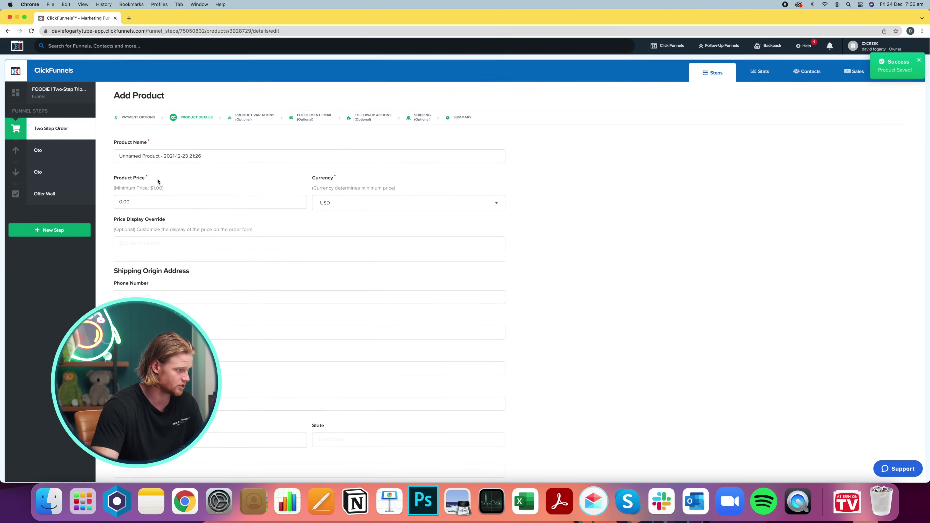
scroll(161, 177, up, 2)
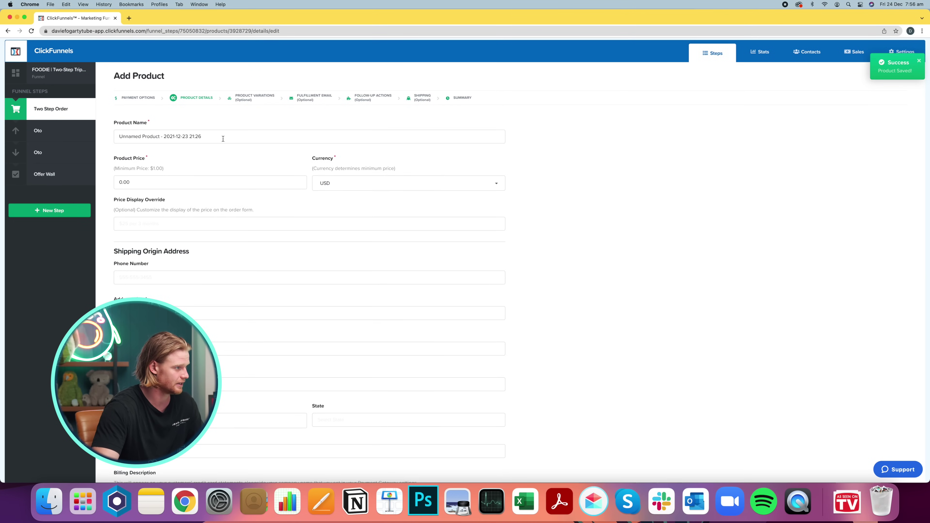
Name the new product "Lemon Scrub 250g" and look over its price, currency and shipping origin details.
triple_click(239, 137)
text(Lemon Scrub 250g)
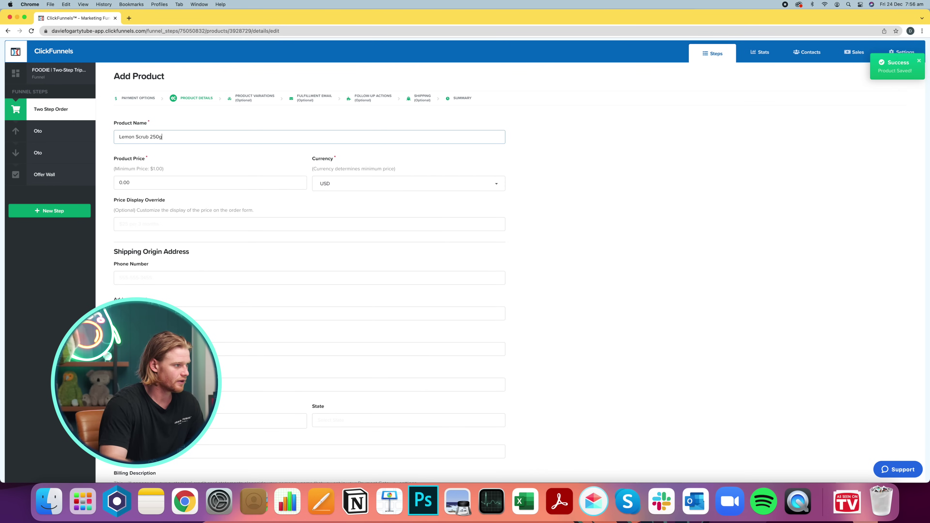
scroll(600, 230, down, 1)
scroll(542, 237, up, 2)
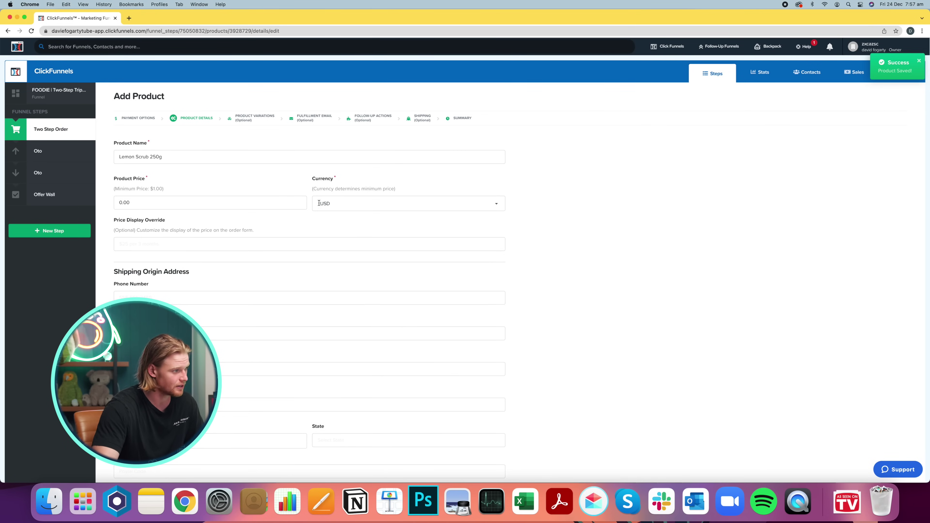
scroll(345, 203, down, 3)
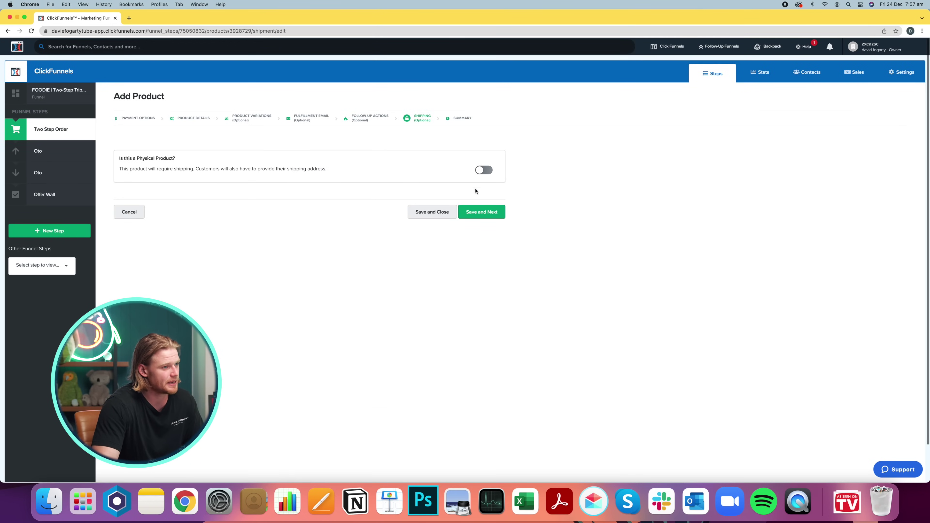
Mark the product as physical, ship it through the lemon scrub Shopify integration with SKU Lemon Scrub Cleaner (LS250), and save to continue.
click(483, 173)
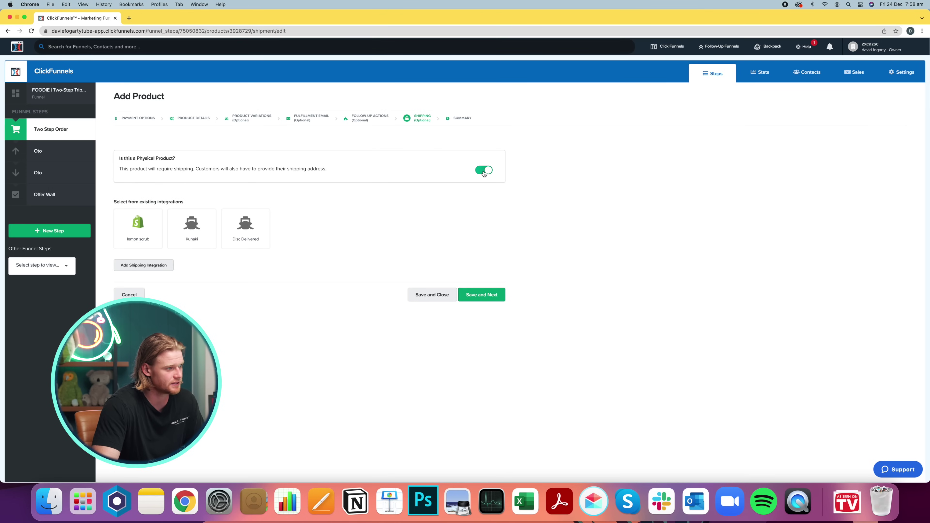
scroll(140, 234, down, 1)
scroll(143, 224, up, 1)
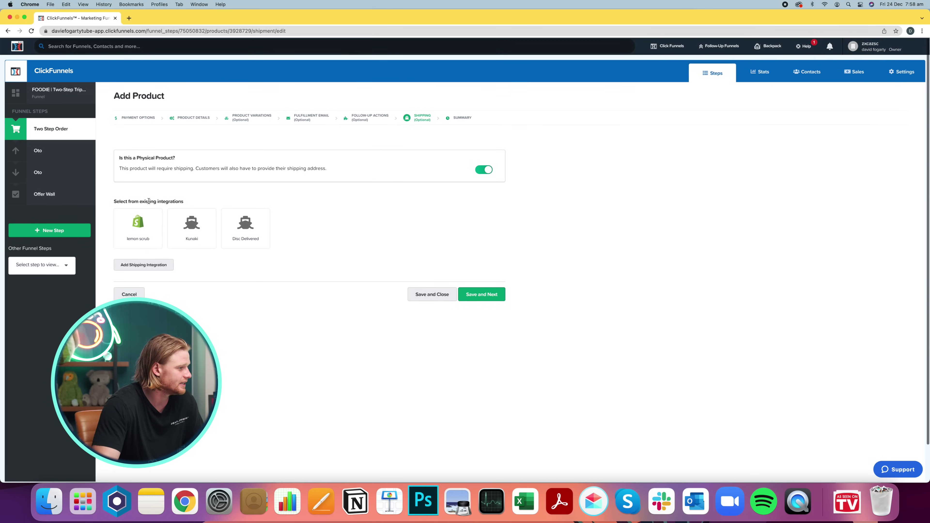
click(125, 229)
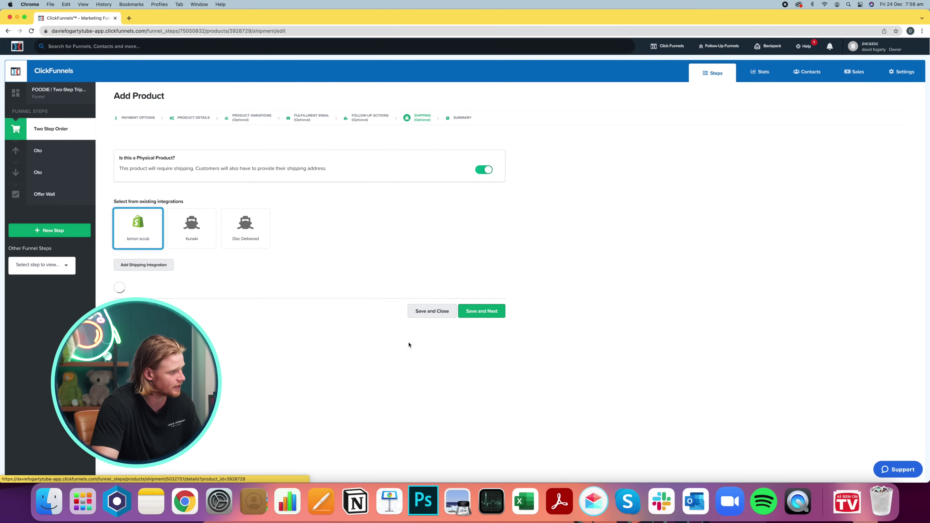
scroll(208, 324, down, 2)
click(216, 256)
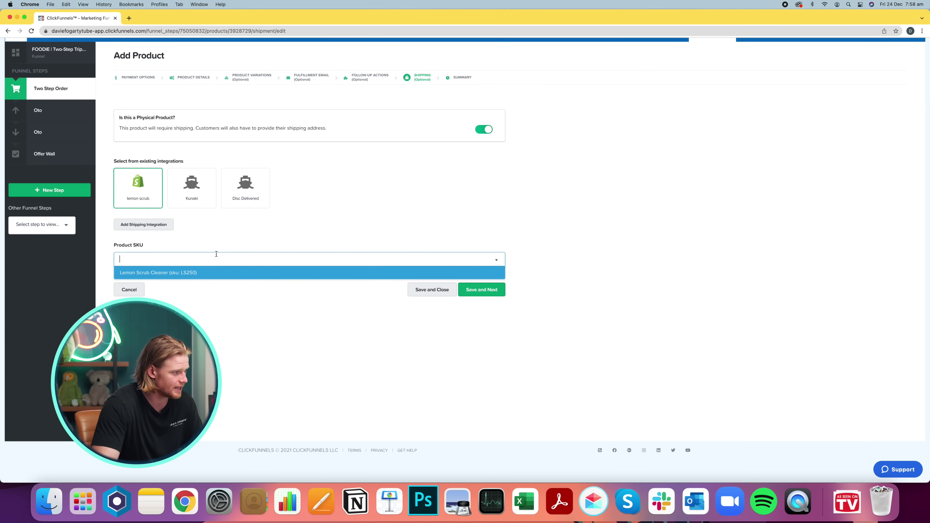
click(217, 274)
scroll(183, 267, up, 1)
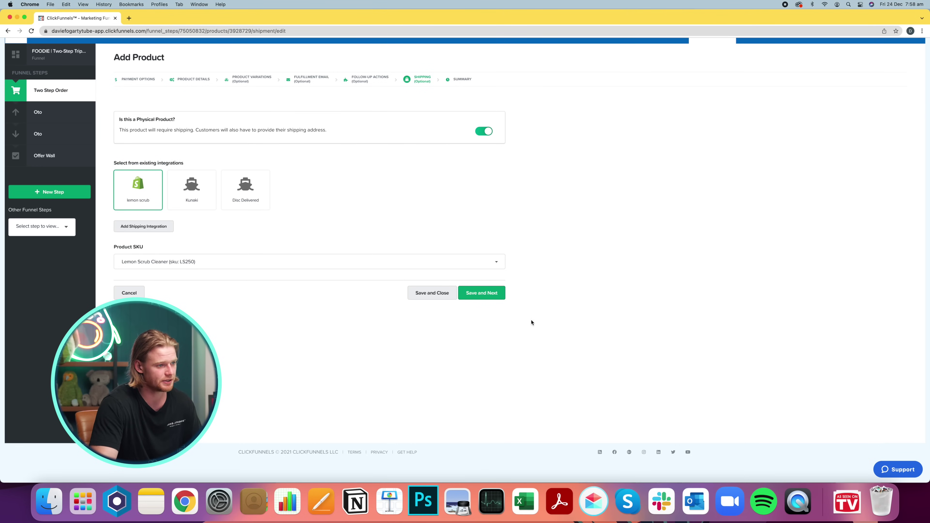
click(496, 296)
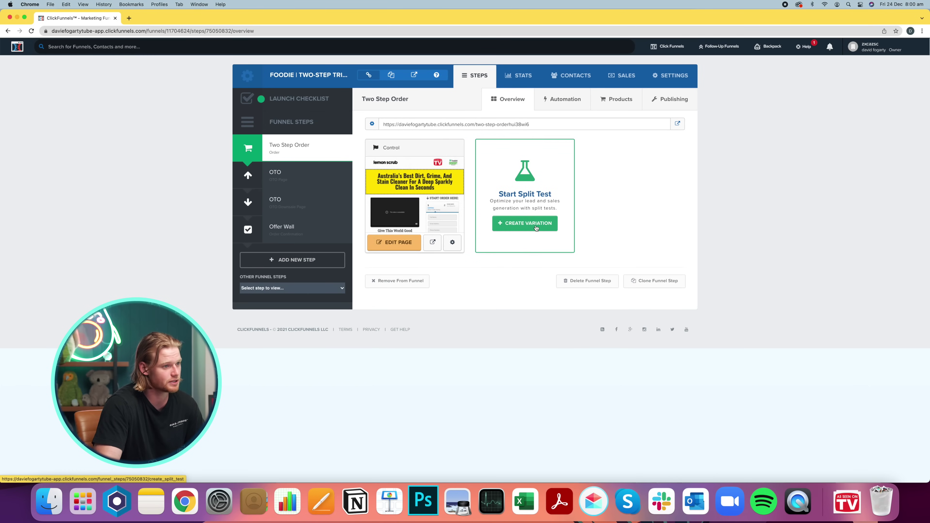
Create a split-test variation as a duplicate of the Two Step Order page and set its traffic split to 50% / 50%.
click(521, 225)
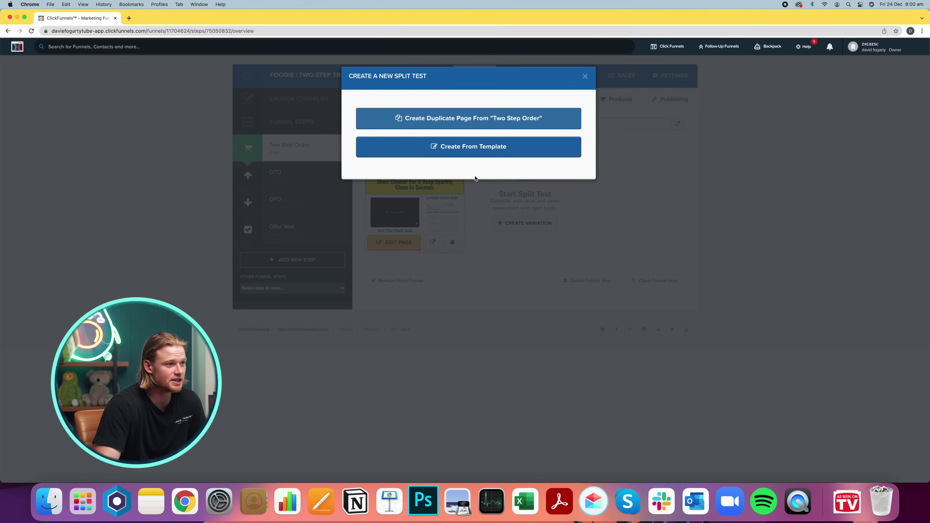
click(451, 118)
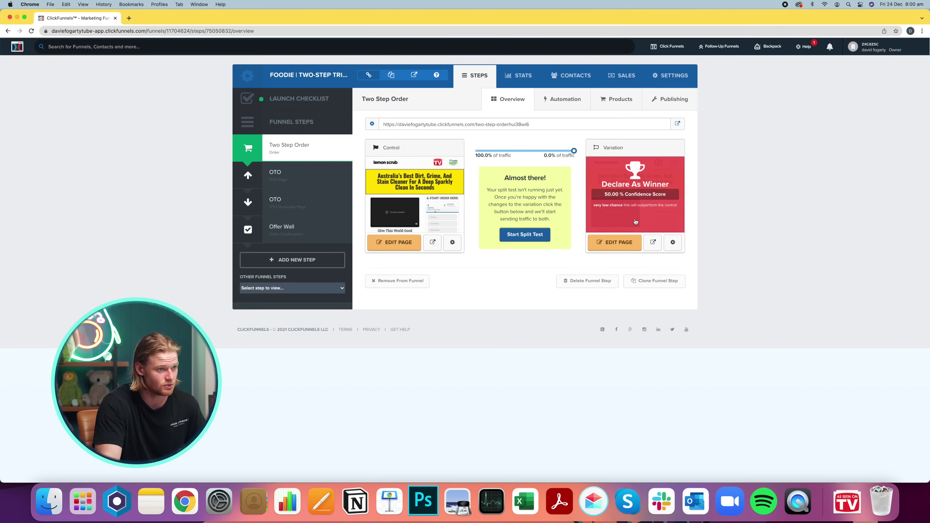
drag(574, 151, 556, 151)
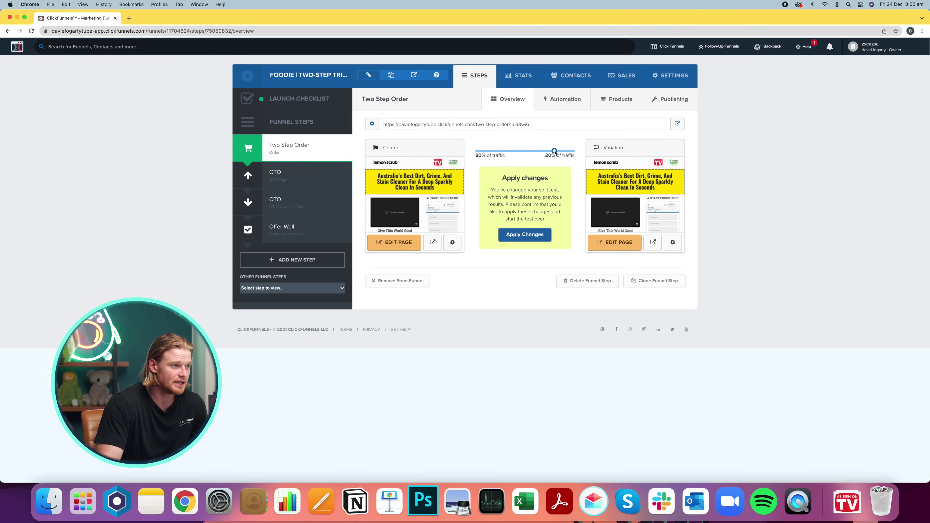
mouse_move(418, 211)
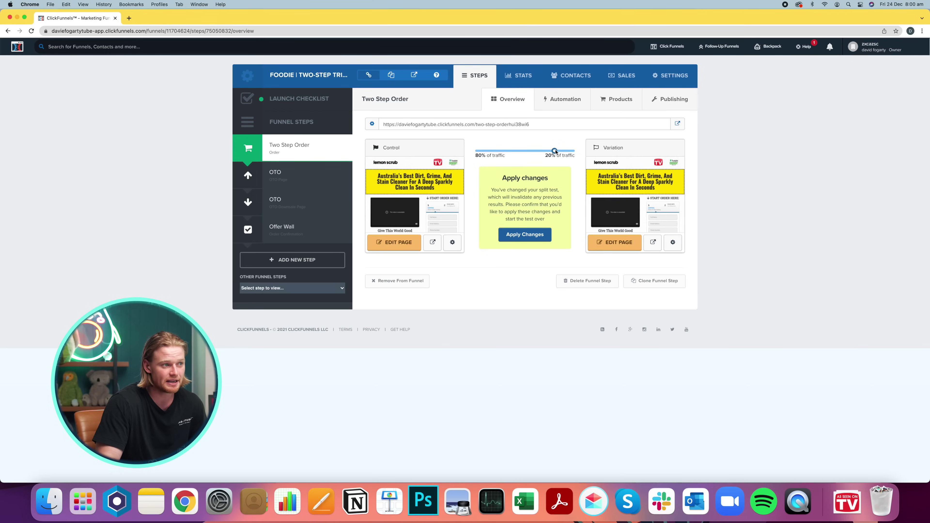
drag(554, 152, 525, 151)
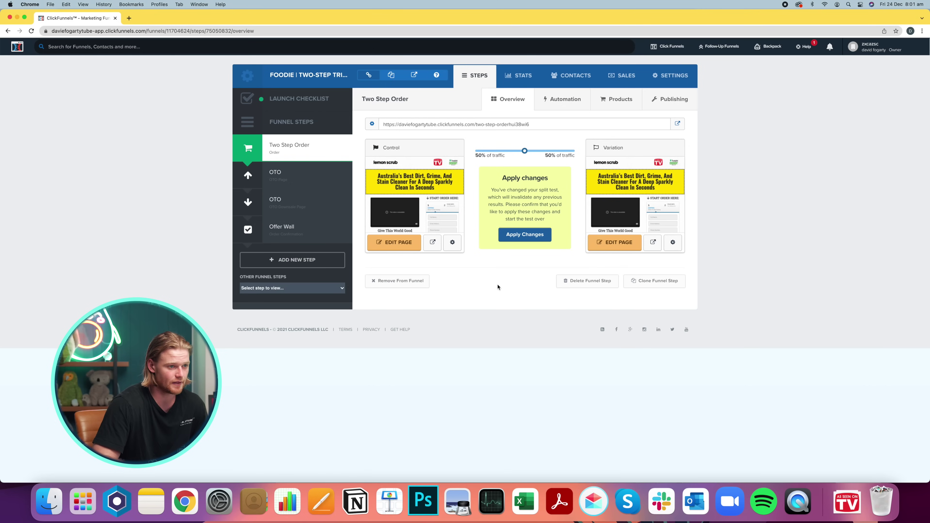
In the variation page's editor, replace the video with a Lemon Scrub product image and place it above the "Give This World Good Energy..." heading.
click(605, 247)
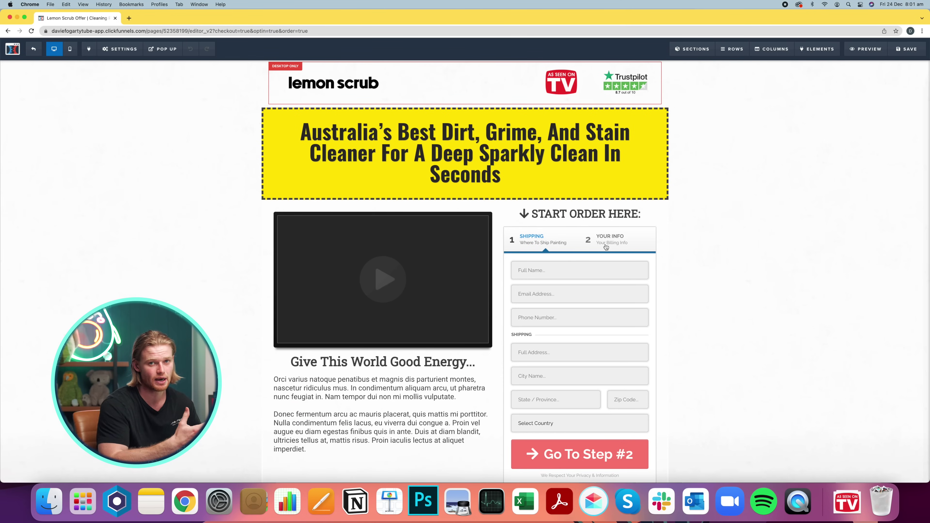
scroll(125, 270, down, 3)
scroll(124, 270, up, 3)
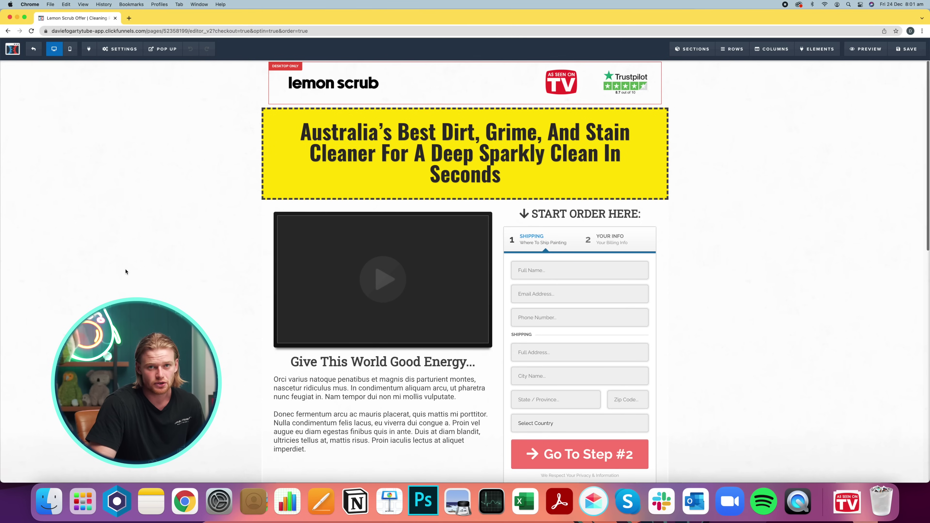
click(401, 267)
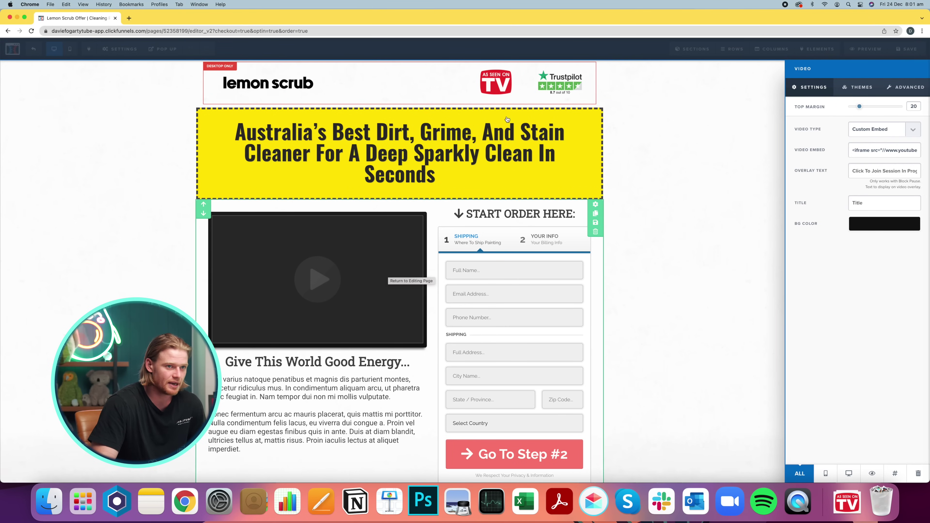
click(343, 210)
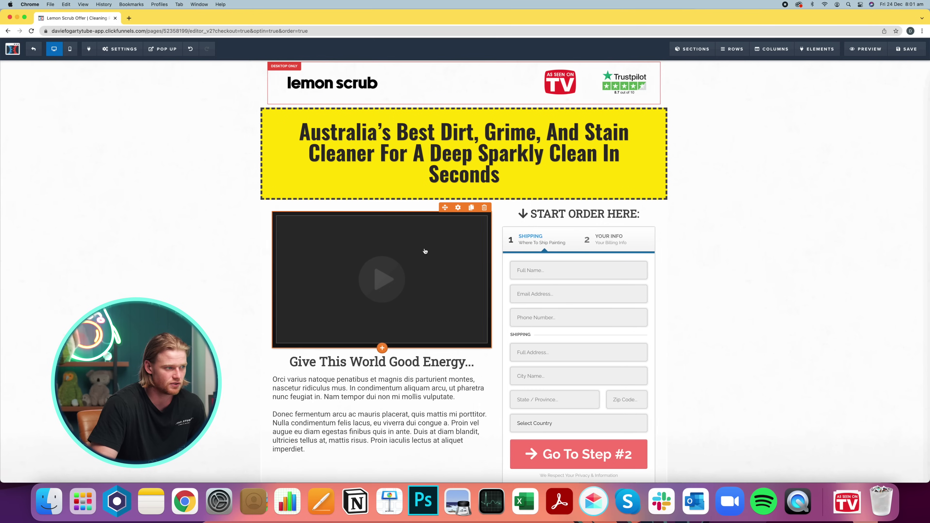
click(460, 208)
click(475, 235)
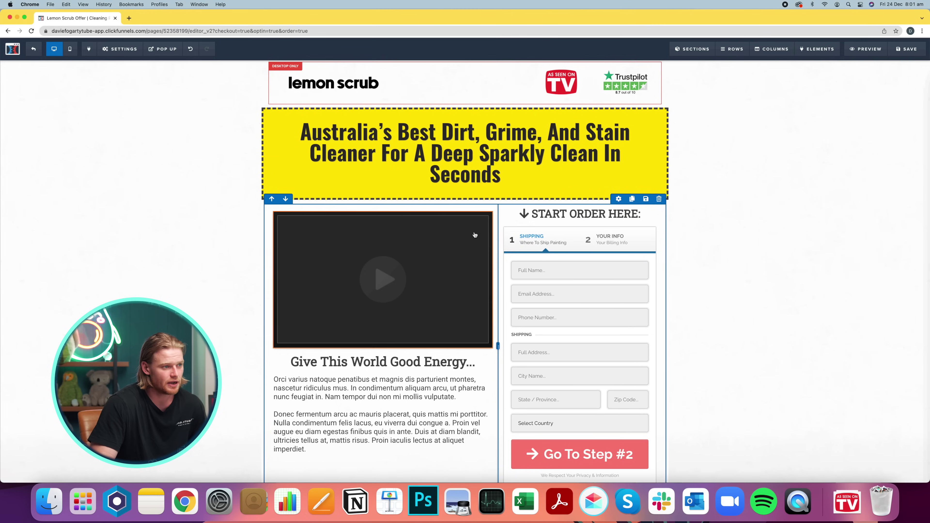
click(485, 219)
click(810, 62)
drag(848, 113, 380, 216)
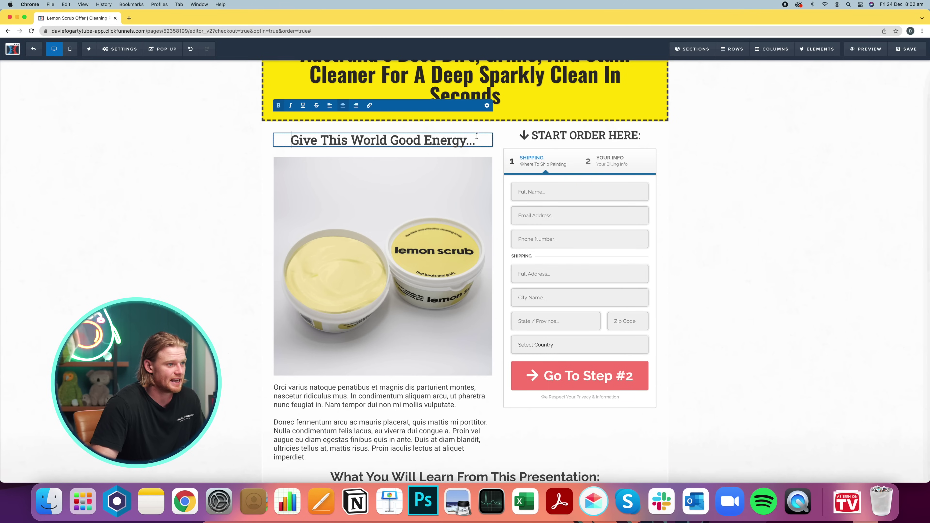
drag(377, 257, 386, 136)
scroll(856, 212, up, 3)
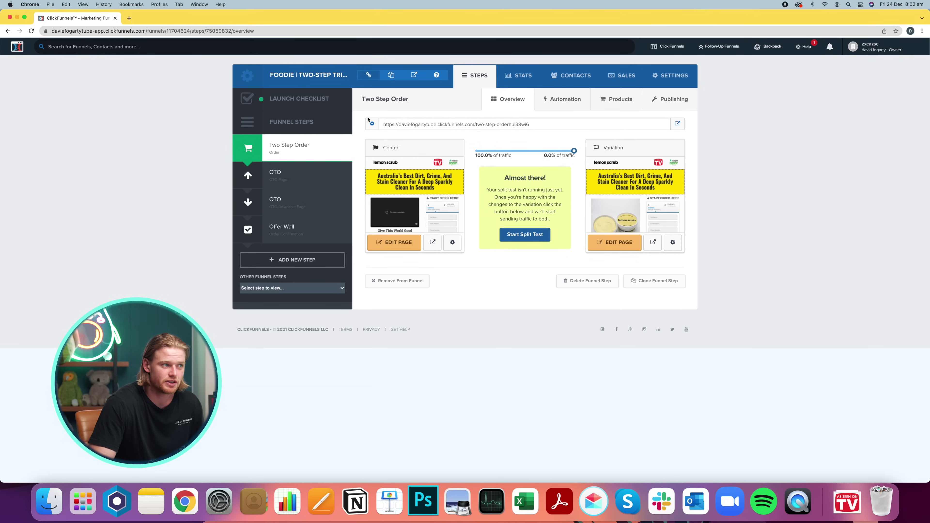
Start the Two Step Order split test, and check the live order page and the funnel's stats.
click(390, 125)
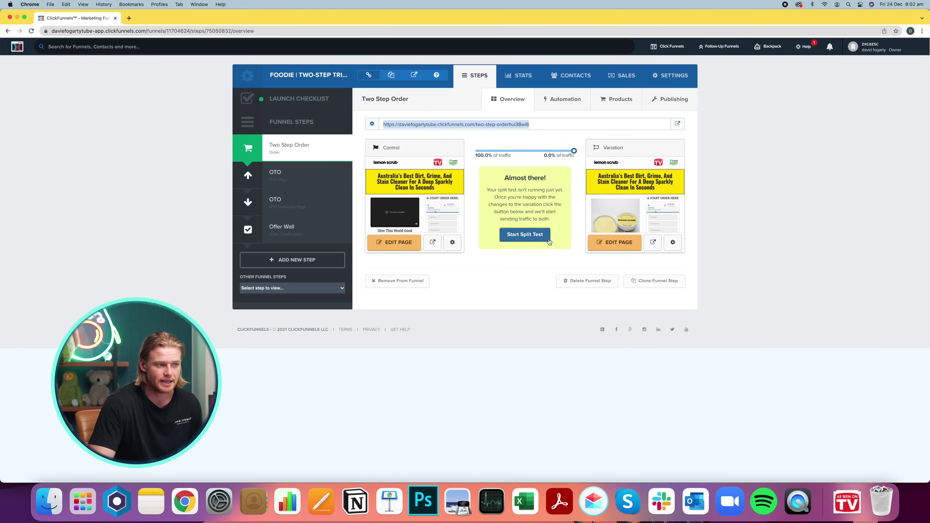
click(552, 124)
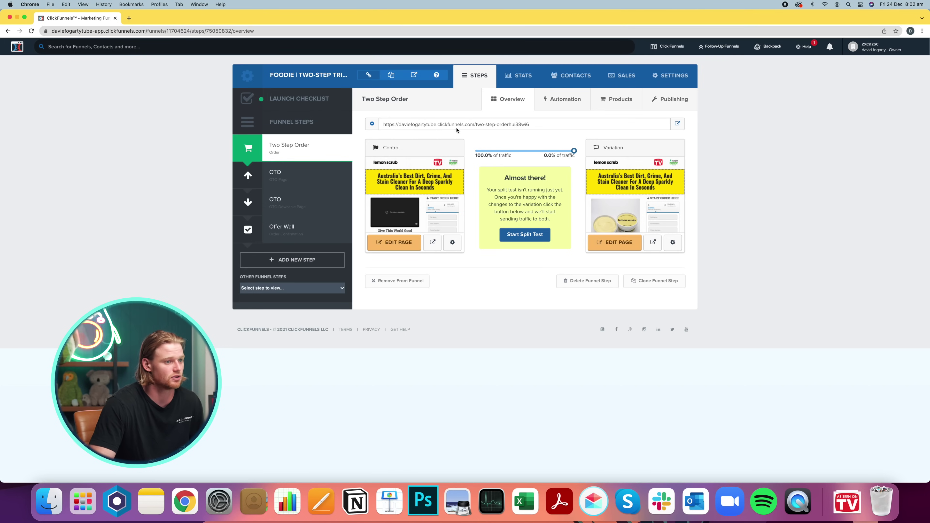
click(514, 236)
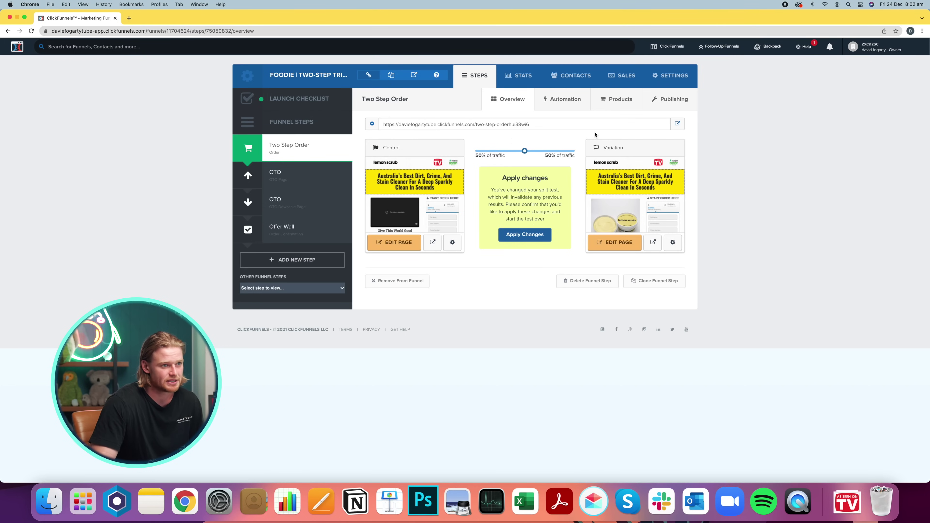
click(678, 125)
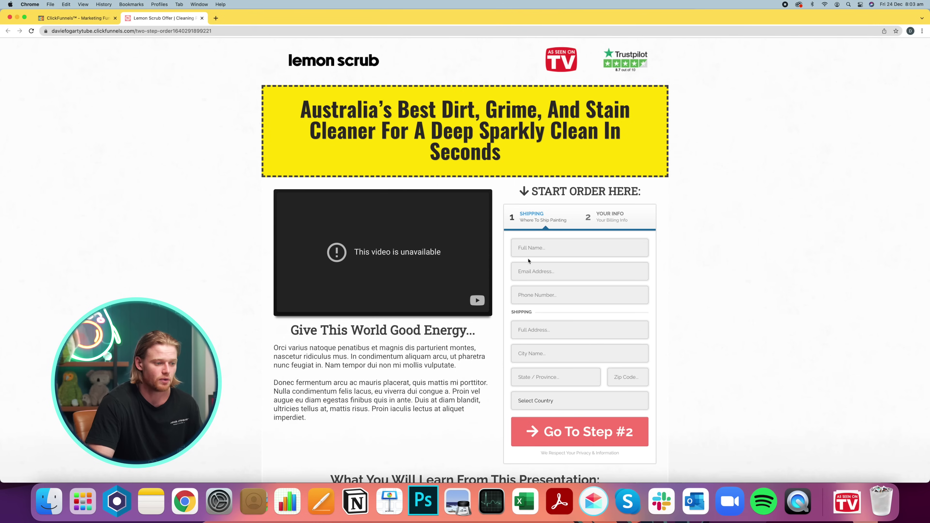
click(77, 18)
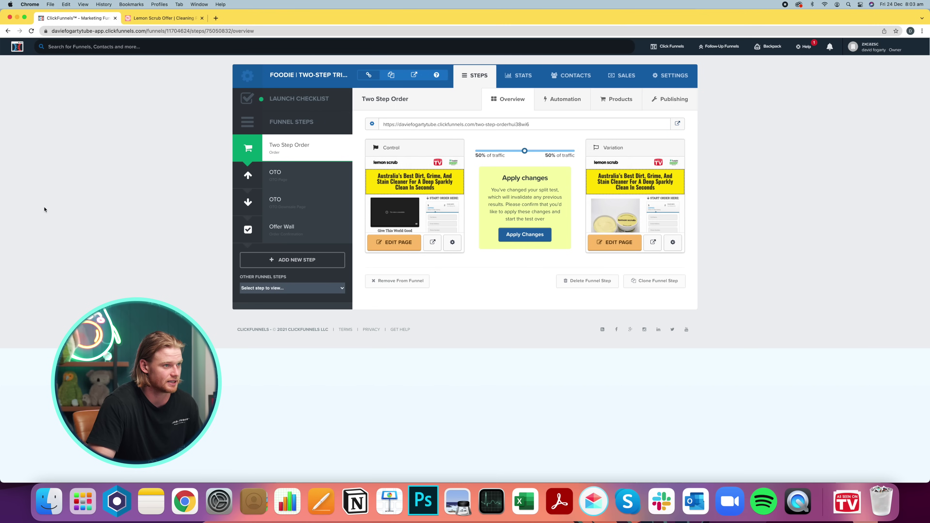
click(519, 95)
click(518, 76)
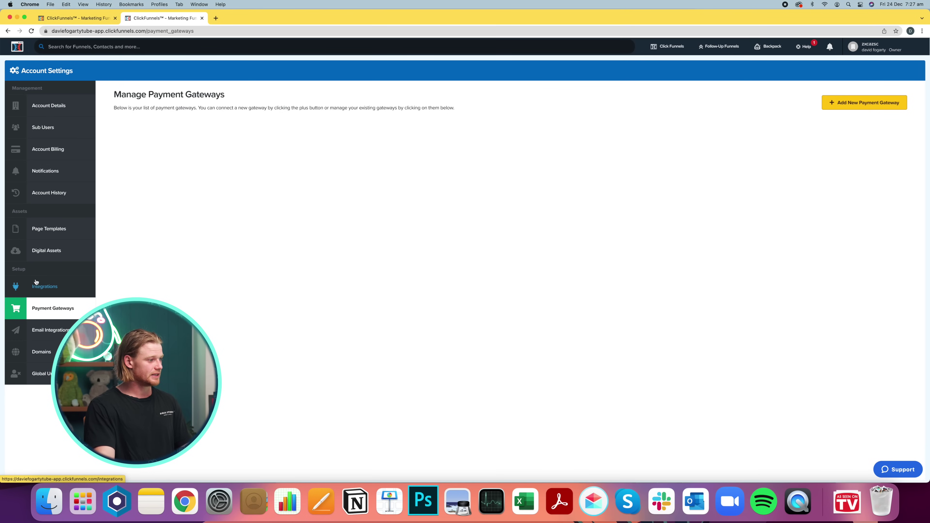
Go to the account's integrations and review the services available for a new integration.
click(46, 291)
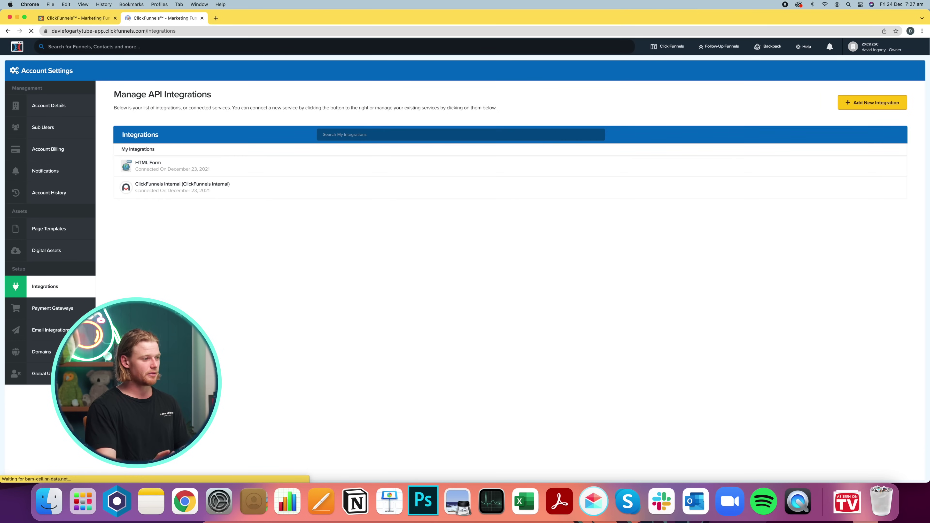
scroll(432, 154, down, 1)
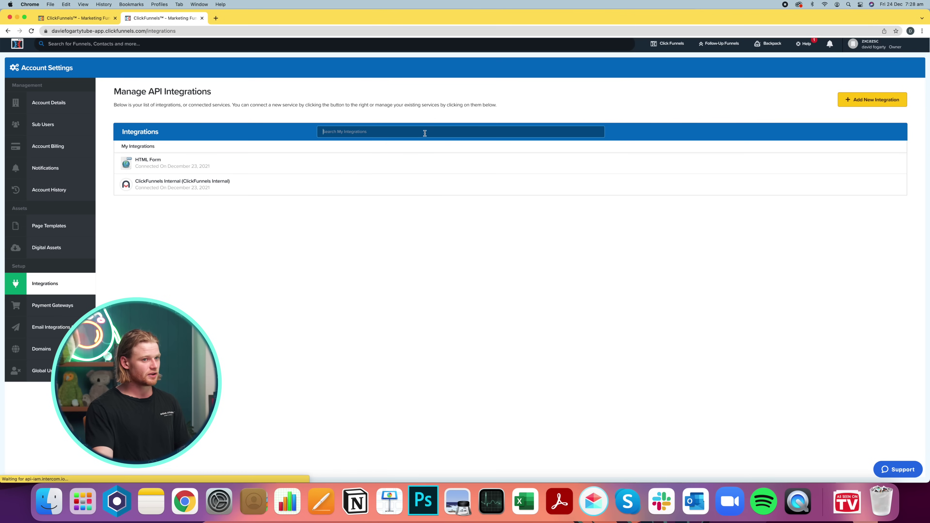
click(873, 105)
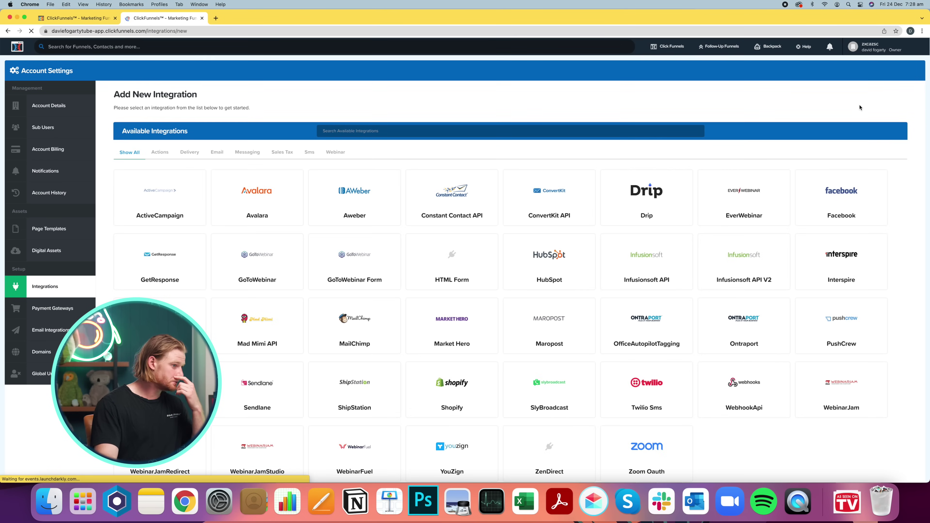
scroll(564, 319, down, 2)
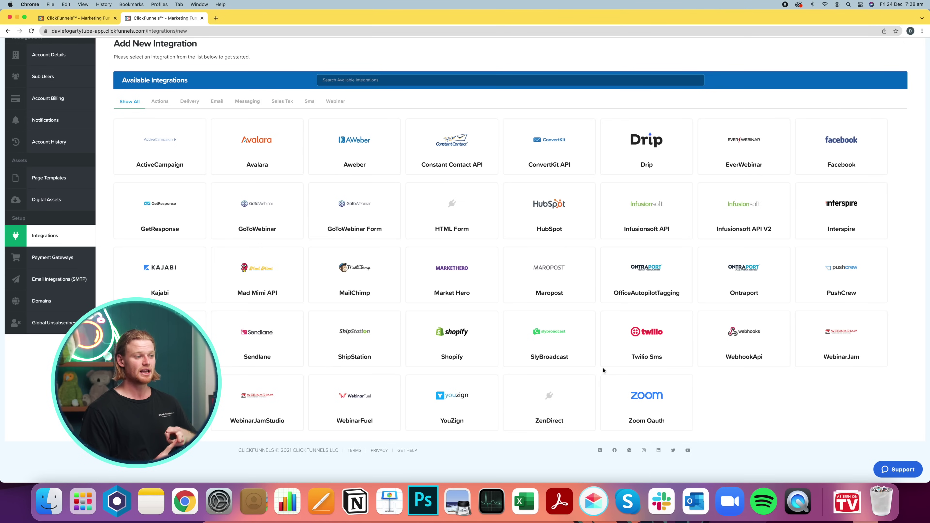
scroll(603, 370, up, 2)
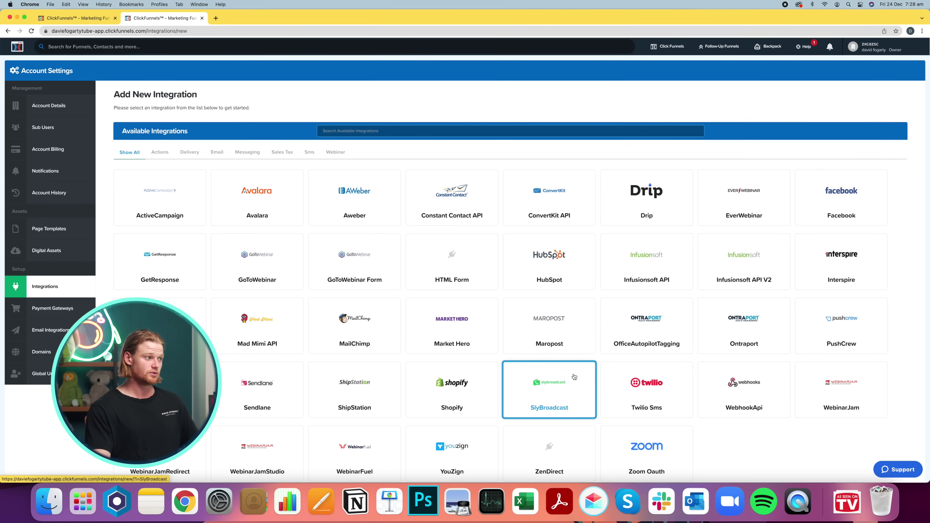
scroll(546, 382, down, 1)
scroll(546, 381, down, 1)
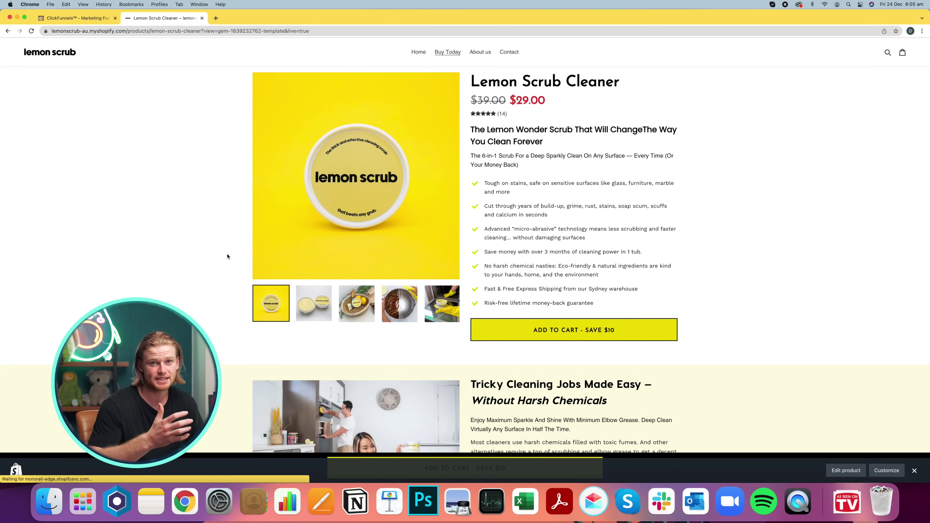
Review the Lemon Scrub Cleaner product page on the Shopify store down through its benefits and results sections.
scroll(227, 256, down, 3)
scroll(226, 256, down, 9)
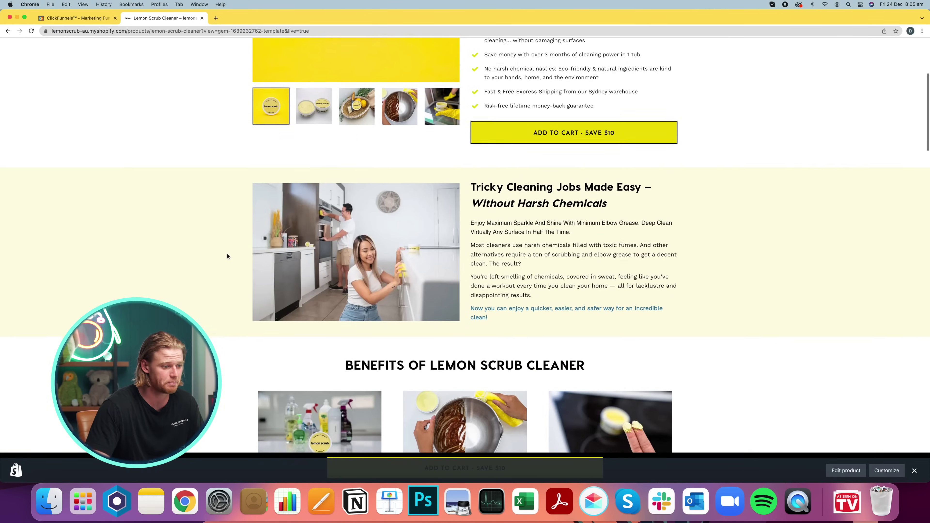
scroll(227, 257, down, 12)
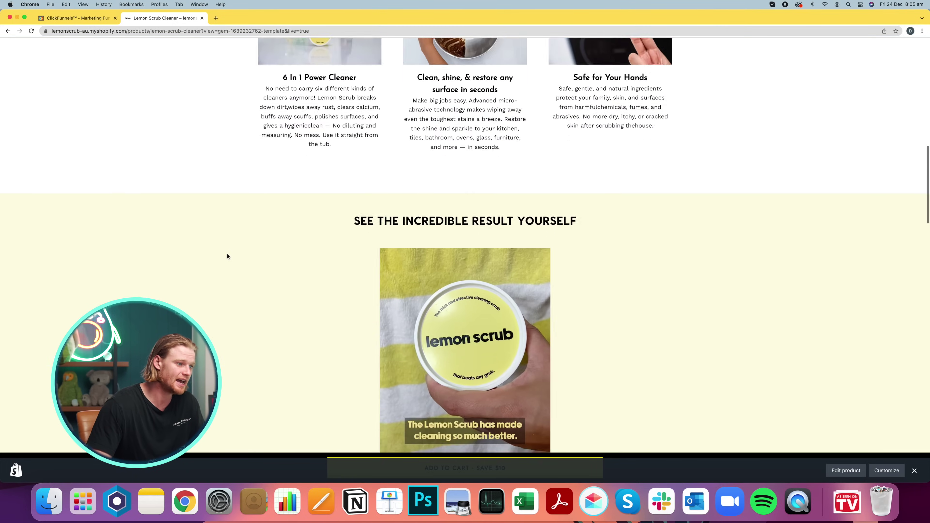
Review the product page's cleaner comparison table, how-it-works steps and lifetime guarantee, and return to the product overview at its start.
scroll(227, 256, up, 3)
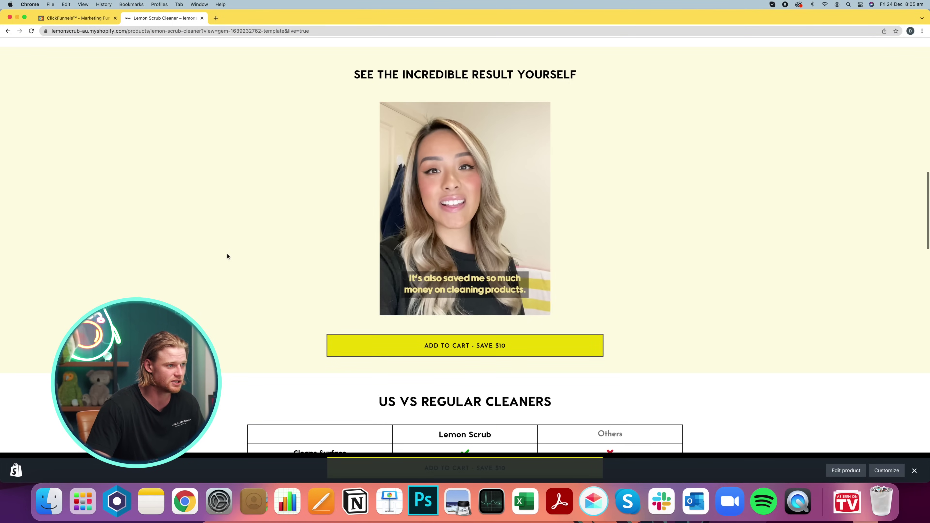
scroll(227, 256, down, 9)
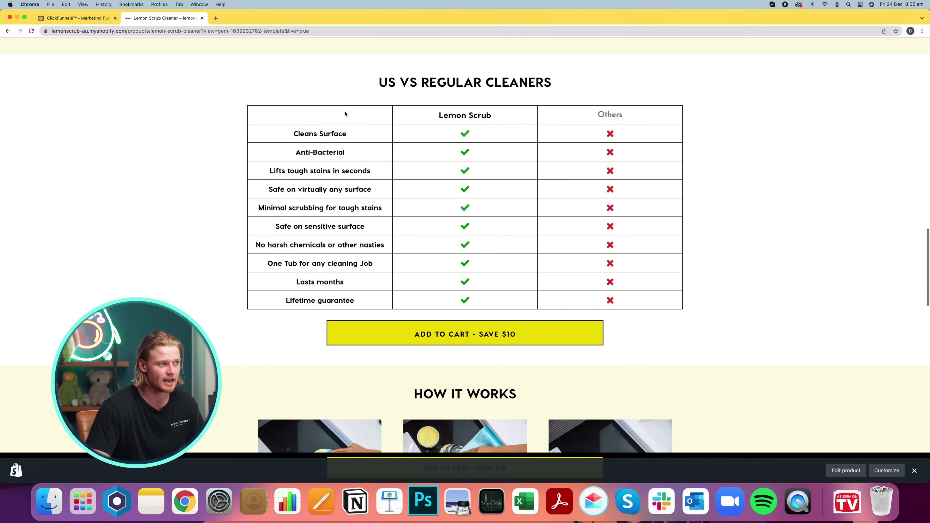
scroll(458, 279, down, 12)
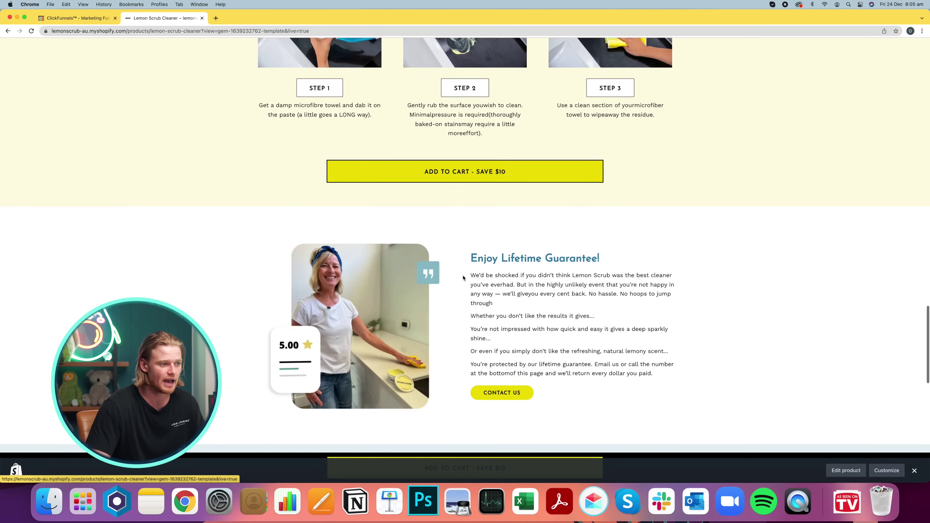
scroll(463, 278, down, 12)
key(super+Up)
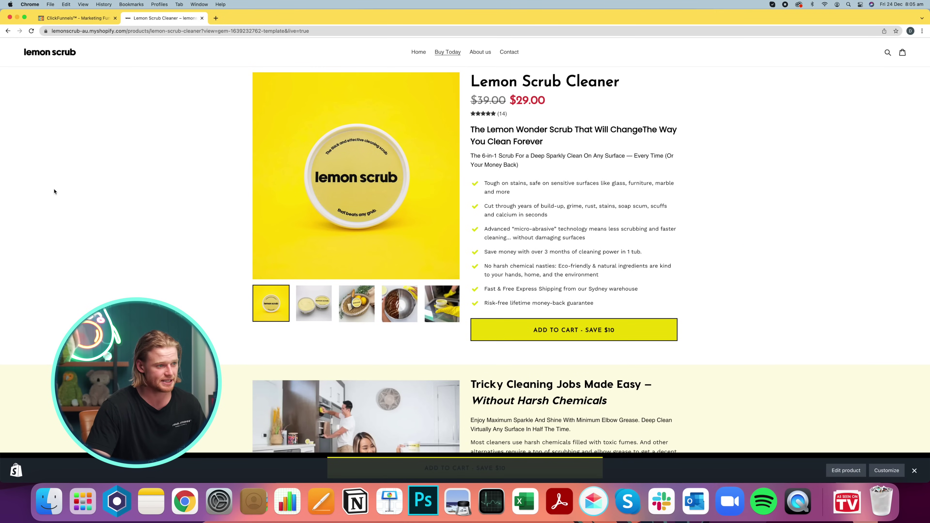
scroll(55, 191, down, 5)
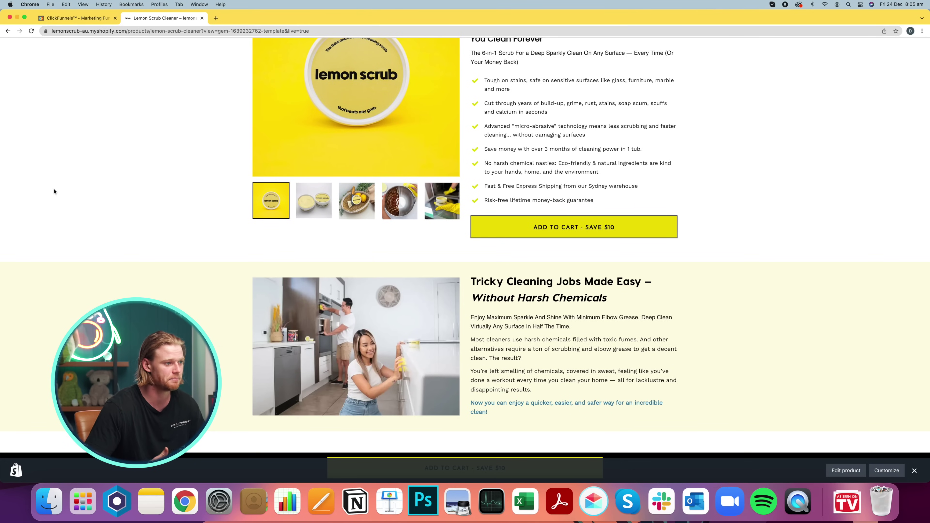
scroll(55, 191, up, 5)
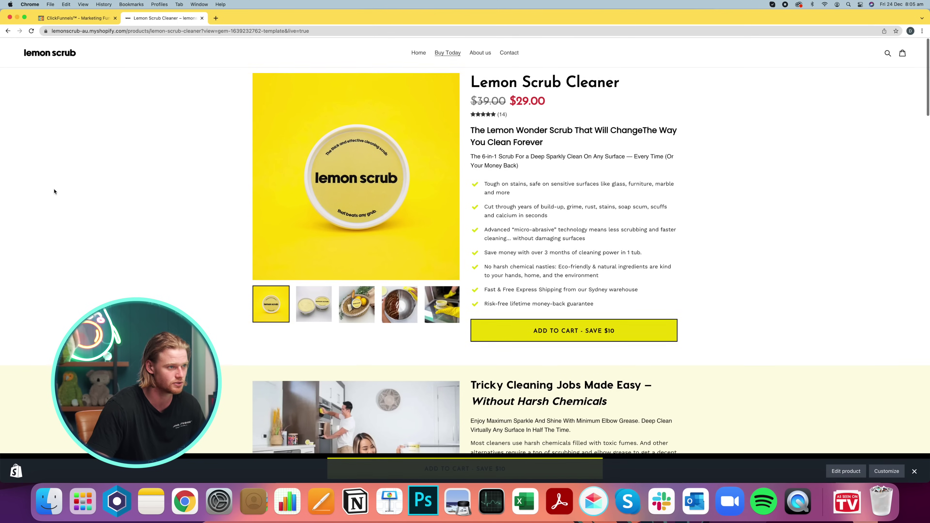